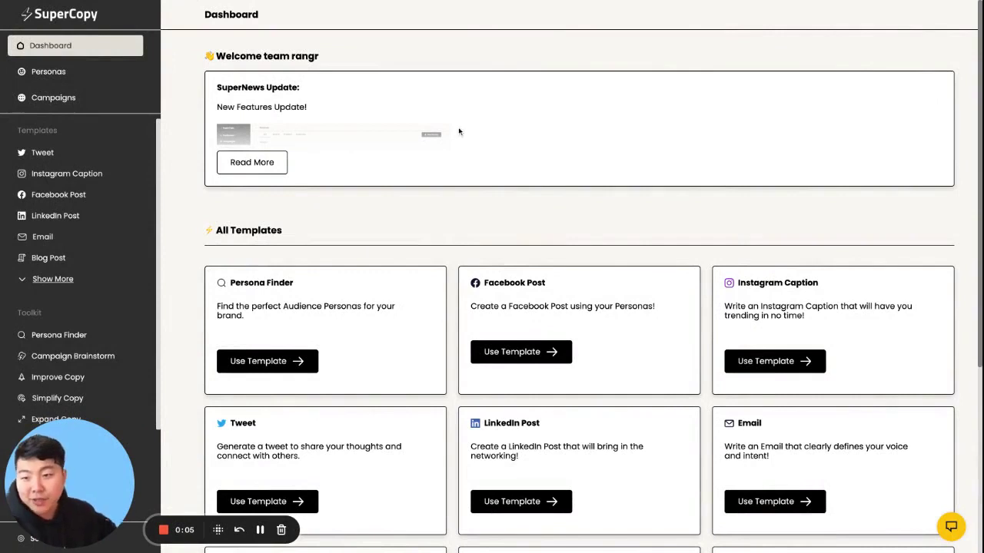
Start a new brand persona in the persona library and name it Adidas
click(57, 76)
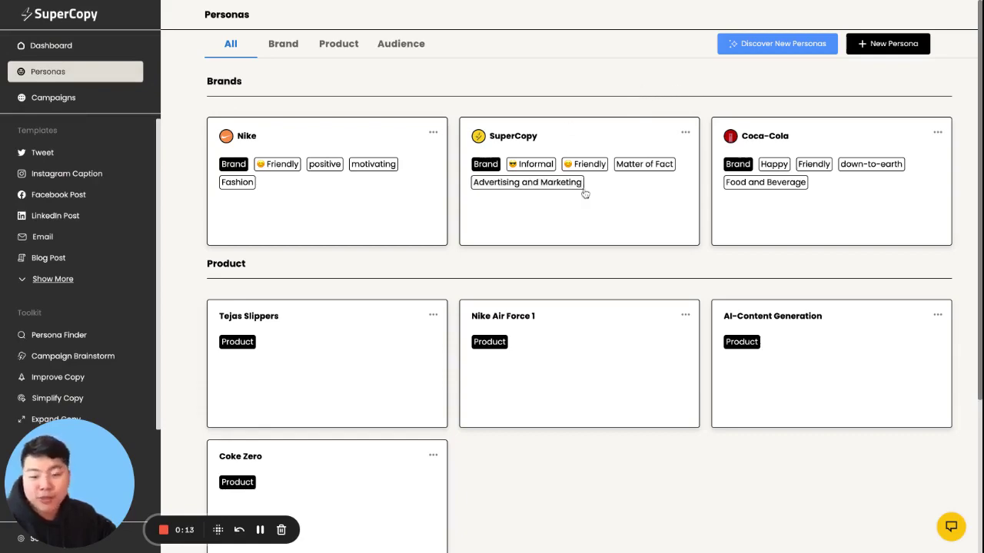
scroll(363, 394, down, 3)
scroll(619, 298, up, 3)
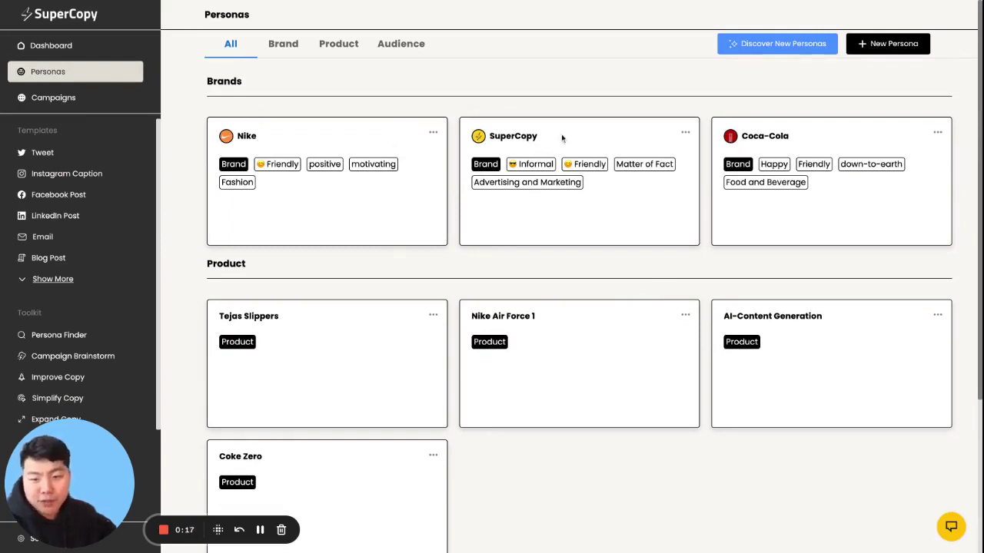
click(882, 44)
click(846, 73)
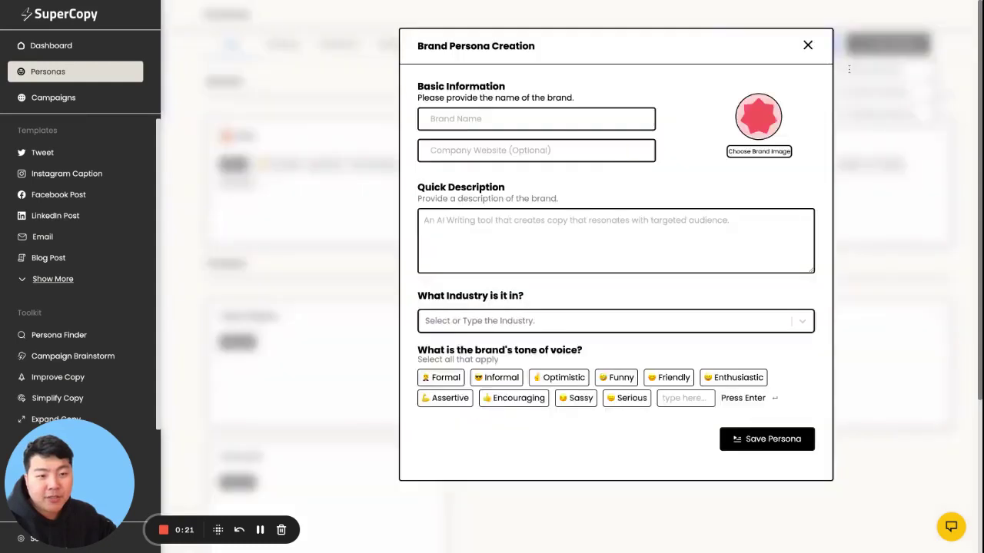
text(Ad)
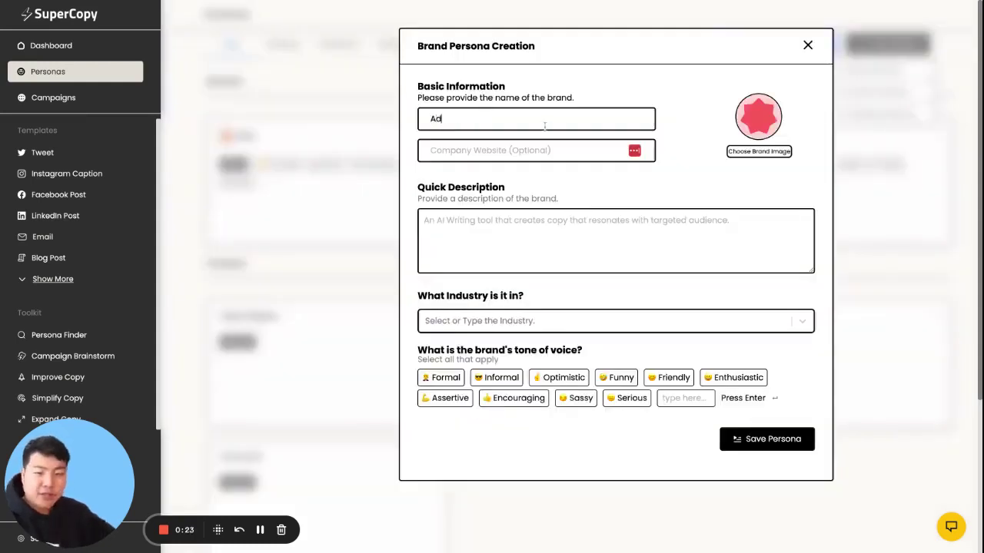
text(idas)
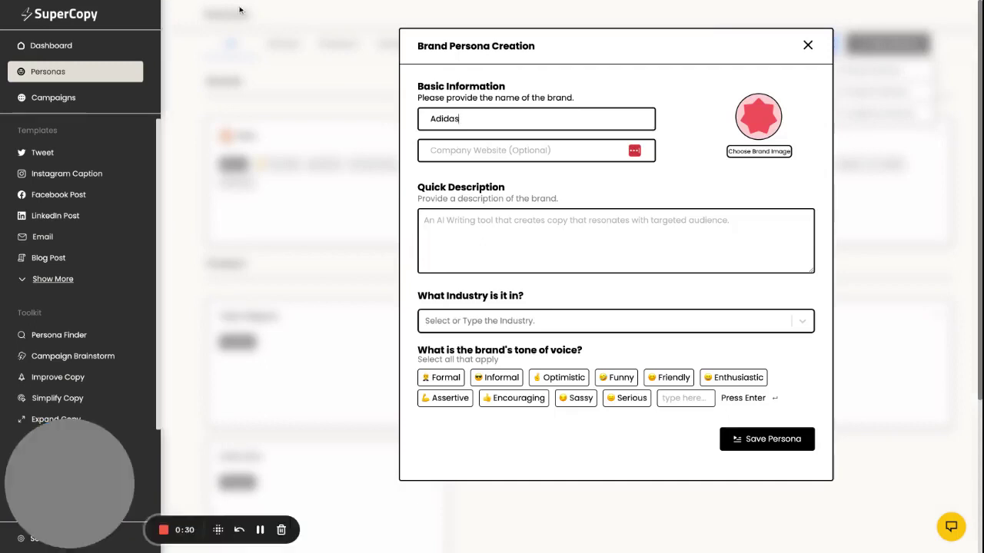
key(ctrl+v)
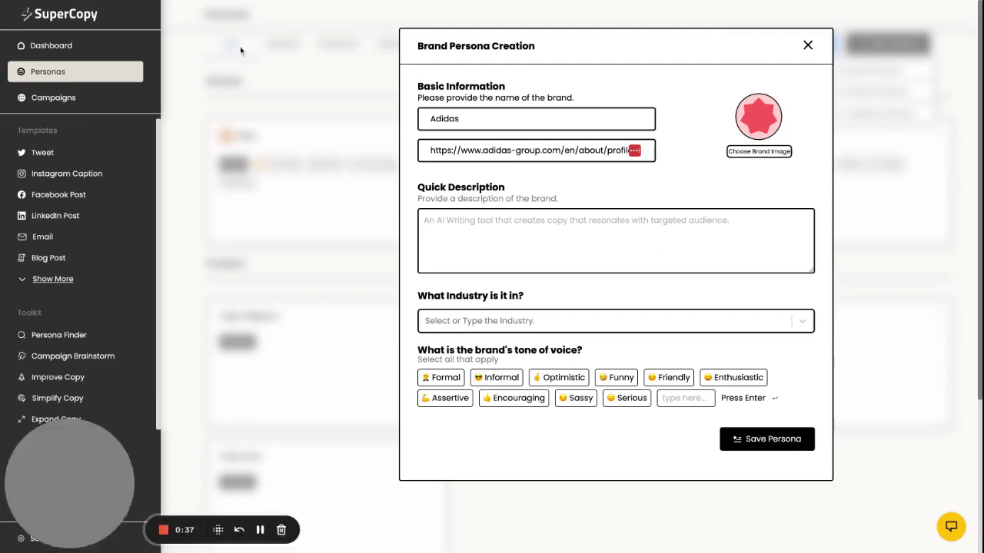
click(529, 261)
text(Our purpose, ‘through sport, we have the power to change lives’, guides the way we run our company, how we work with our partners, how we create our products, and how we engage with our consumers. We will always strive to expand the limits of human possibilities, to include and unite people in sport, and to create a more sustainable world.  To experience how our employees and partners are driving change through purpose – and how you can find purpose, too – click here.)
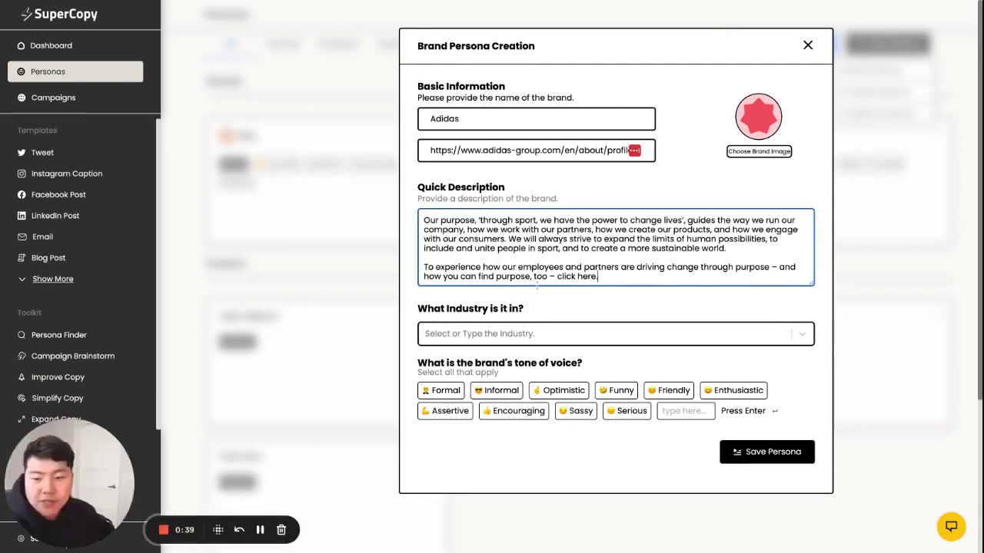
Set the brand's industry to a custom entry, "shoe industry"
click(539, 335)
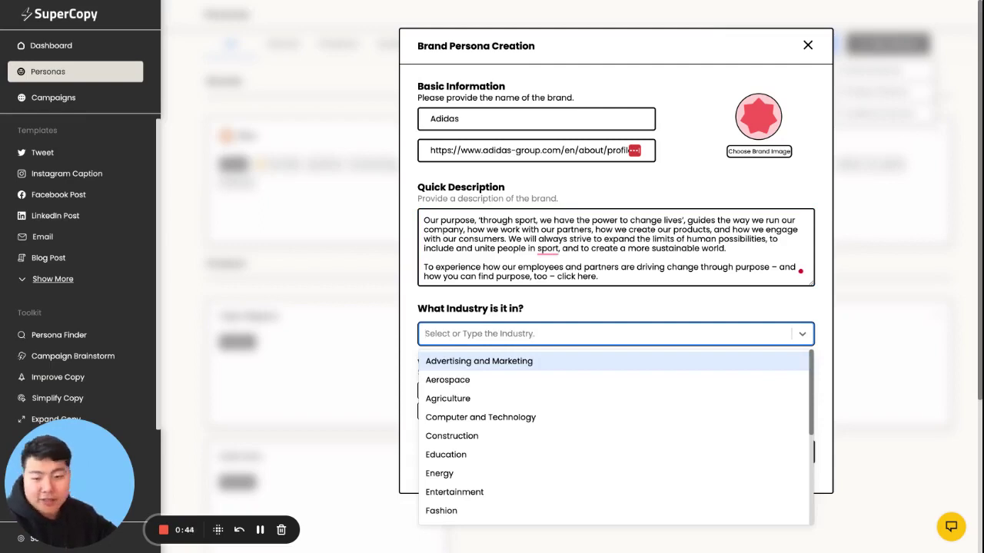
text(shoes)
key(BackSpace)
text(i)
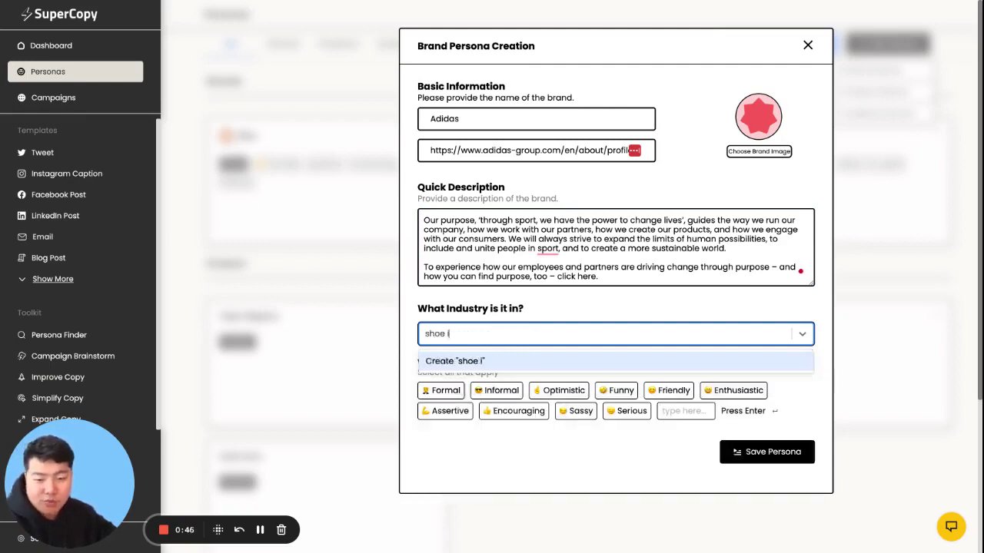
text(ndustry)
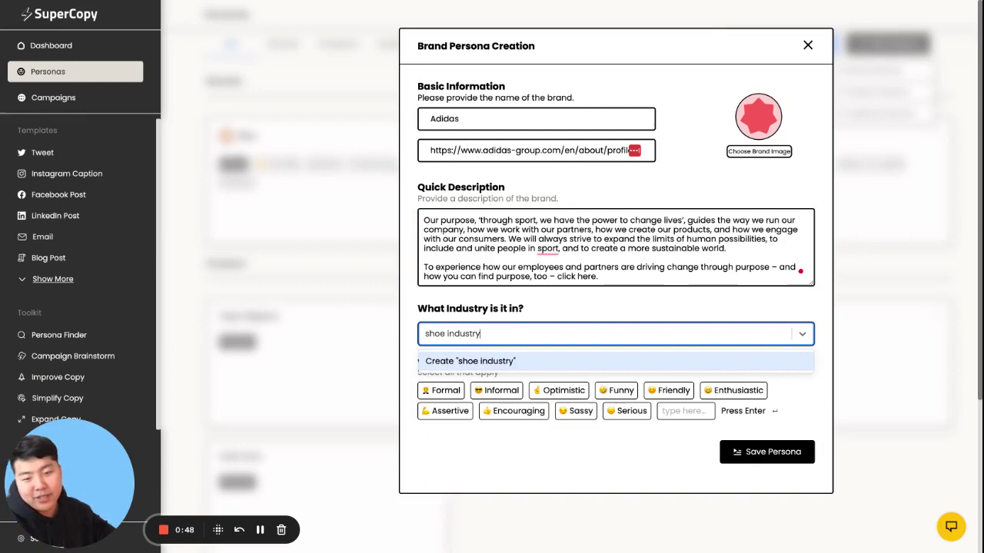
key(Return)
Give the brand the tones Informal, Encouraging and the custom tone "competiive", and save the persona
click(497, 395)
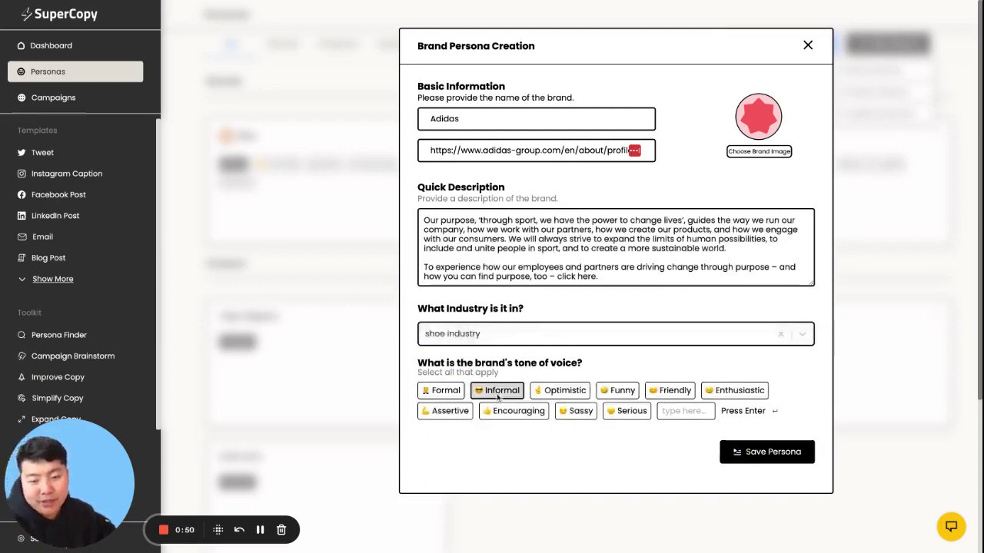
click(696, 415)
text(comp)
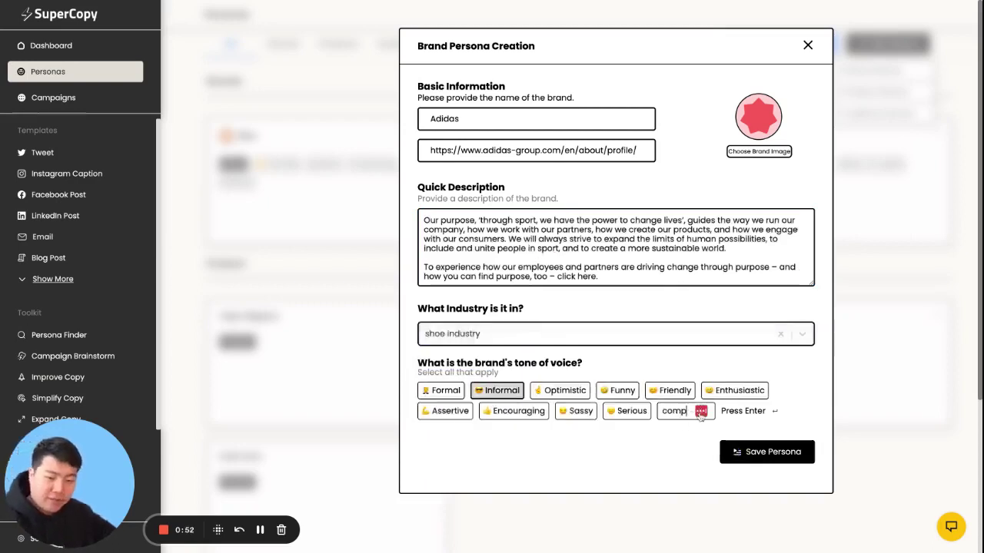
text(et)
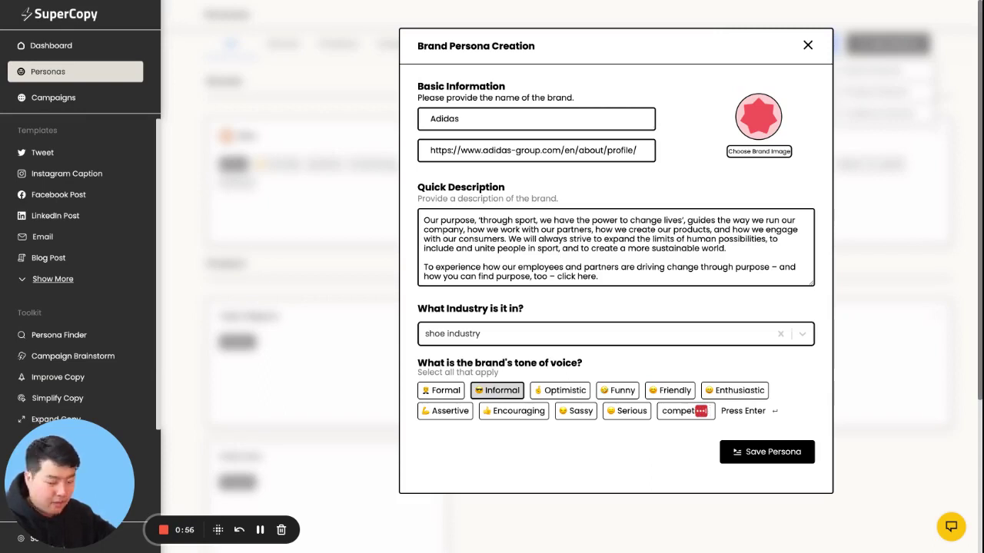
text(iive)
key(Return)
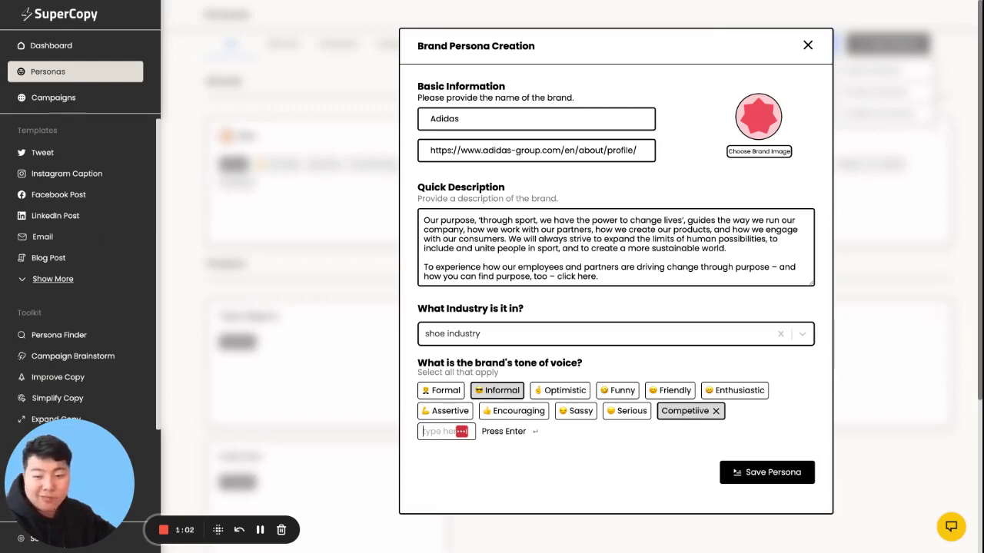
click(492, 411)
click(753, 473)
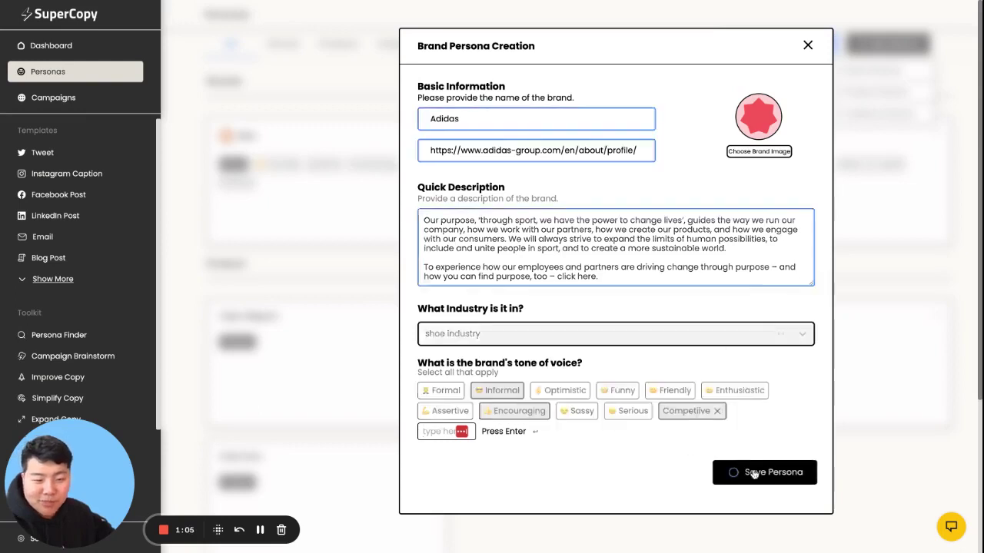
click(782, 96)
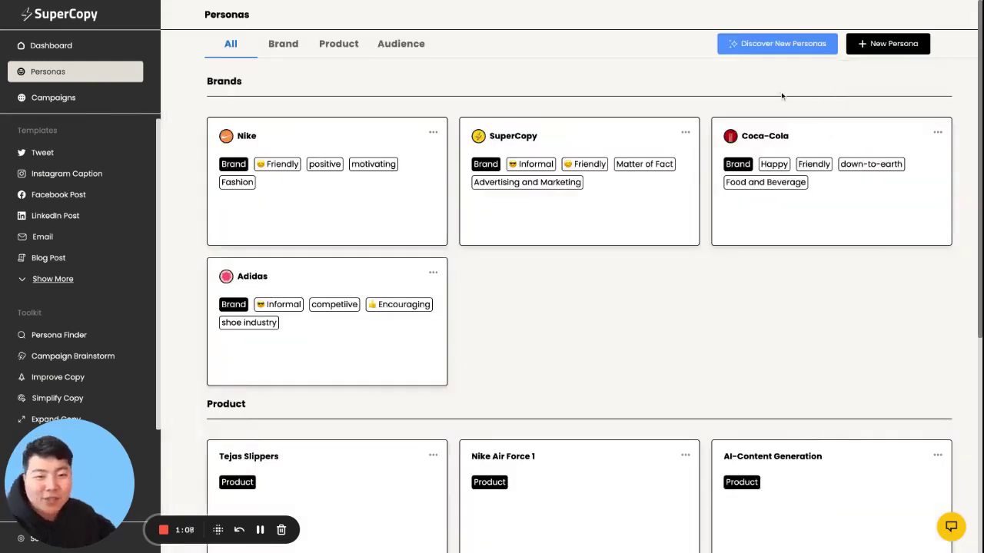
Discover audience personas for the Adidas brand and save the Aspiring Pro Athlete persona
click(799, 47)
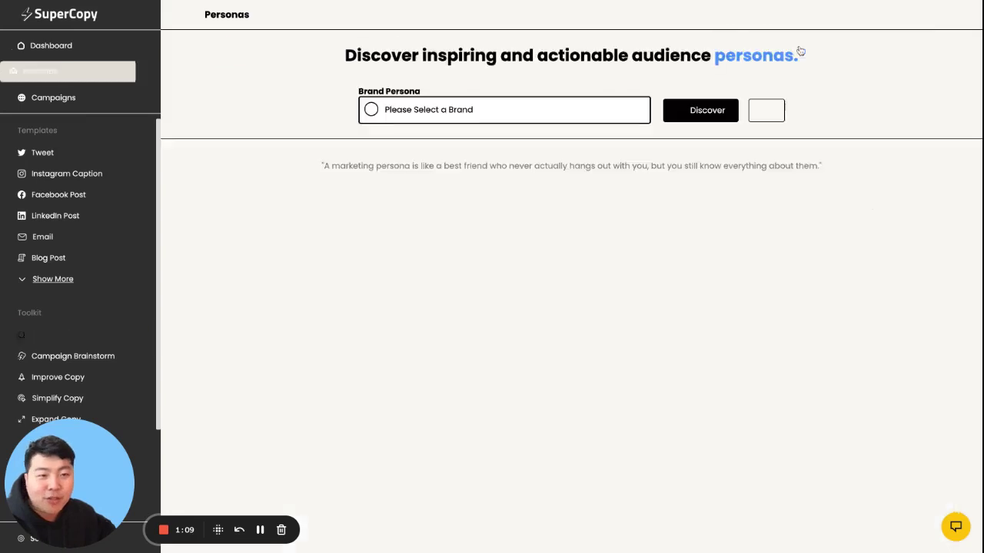
click(601, 108)
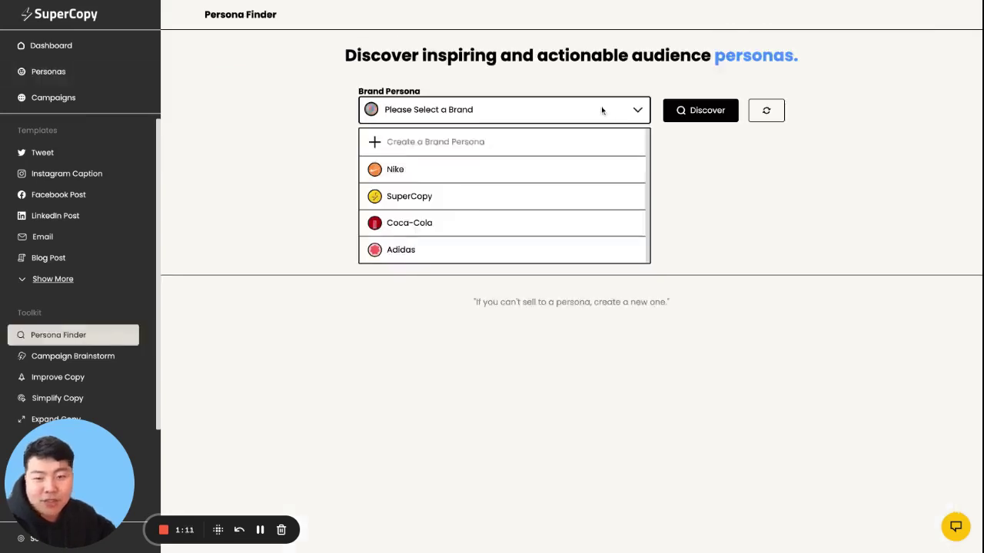
click(392, 254)
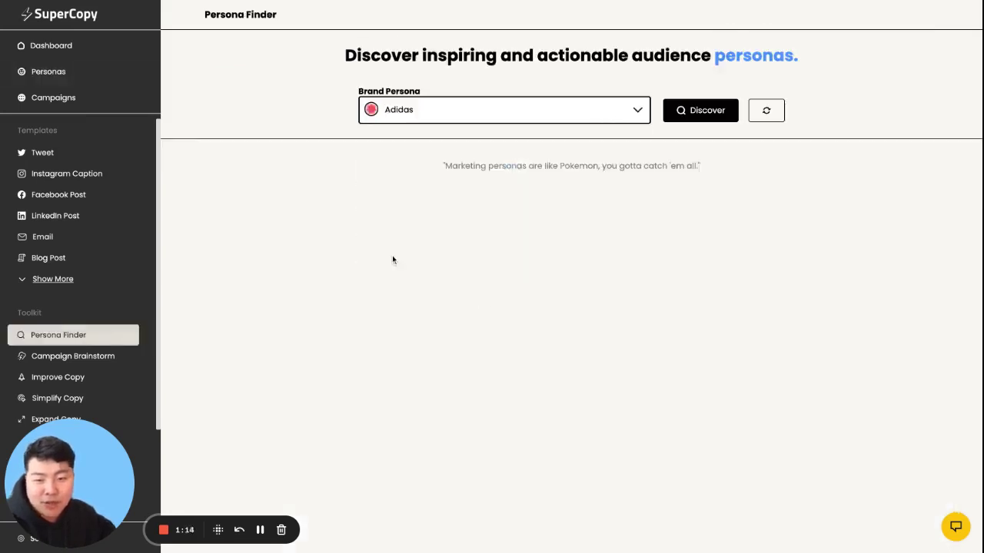
click(701, 115)
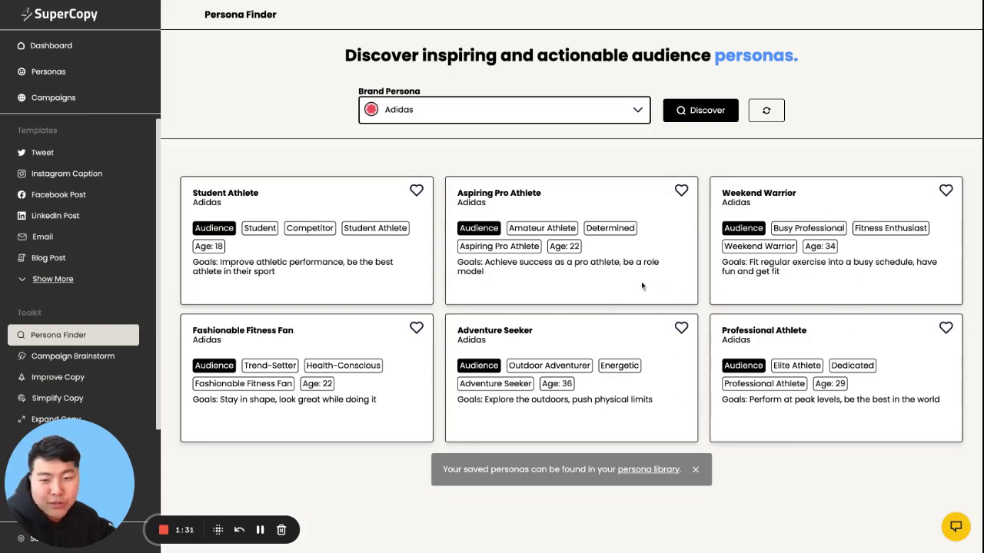
click(681, 191)
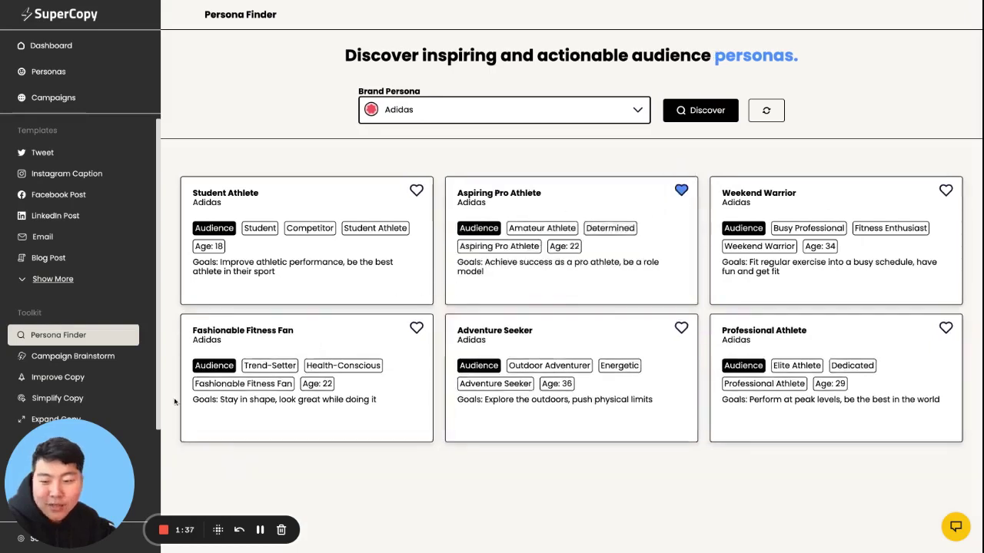
Set up a campaign brainstorm with the goal Generate New Audience, brand persona Adidas and audience persona Aspiring Pro Athlete
click(72, 356)
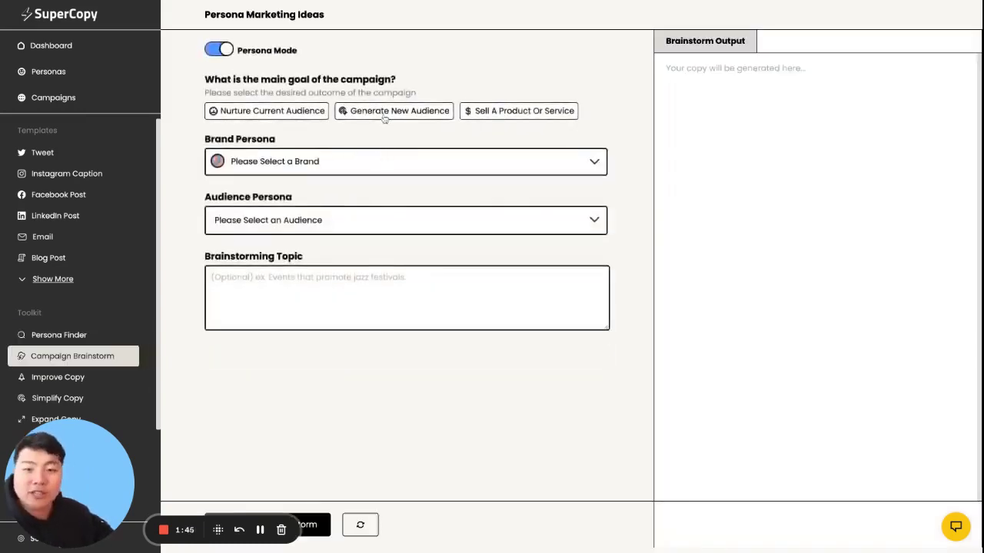
click(385, 116)
click(390, 161)
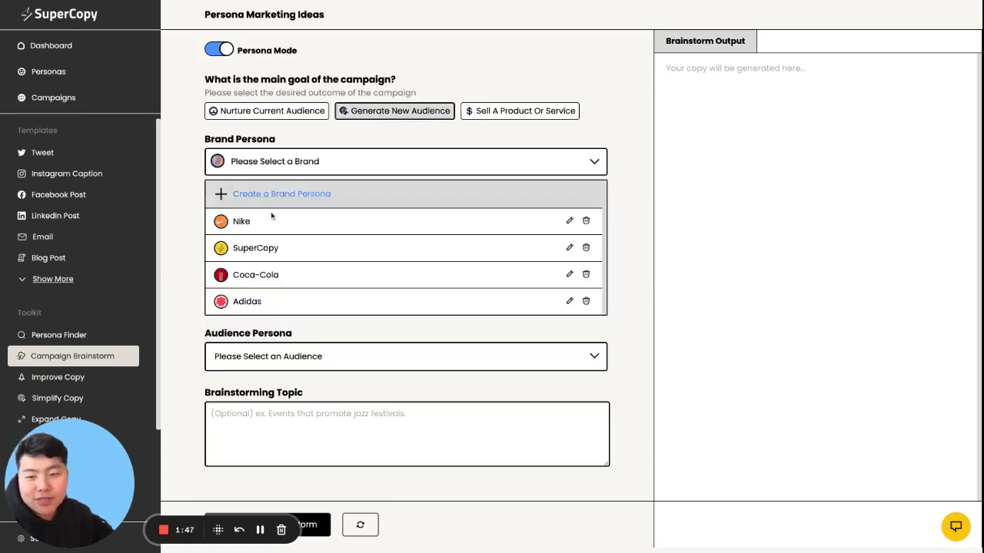
click(258, 299)
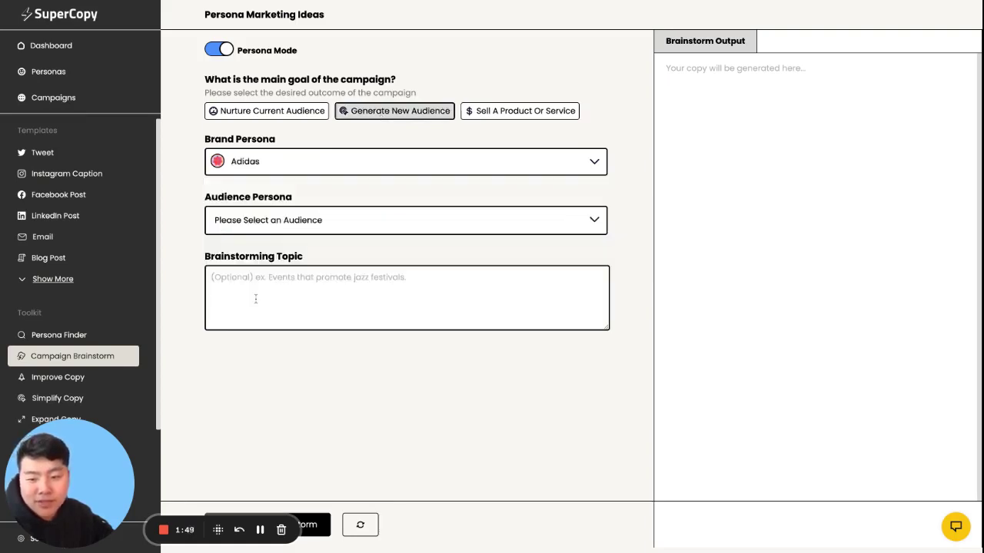
click(330, 223)
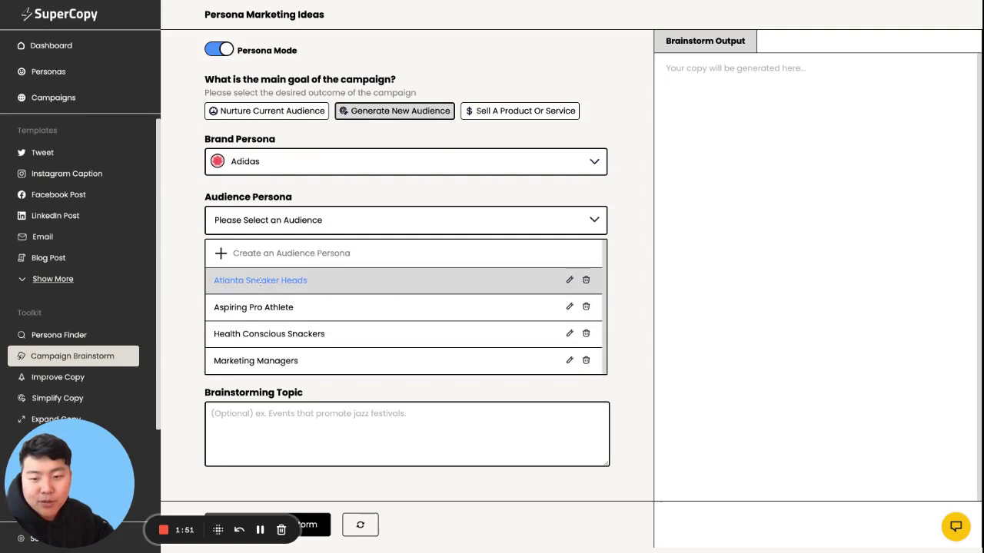
click(257, 307)
click(256, 305)
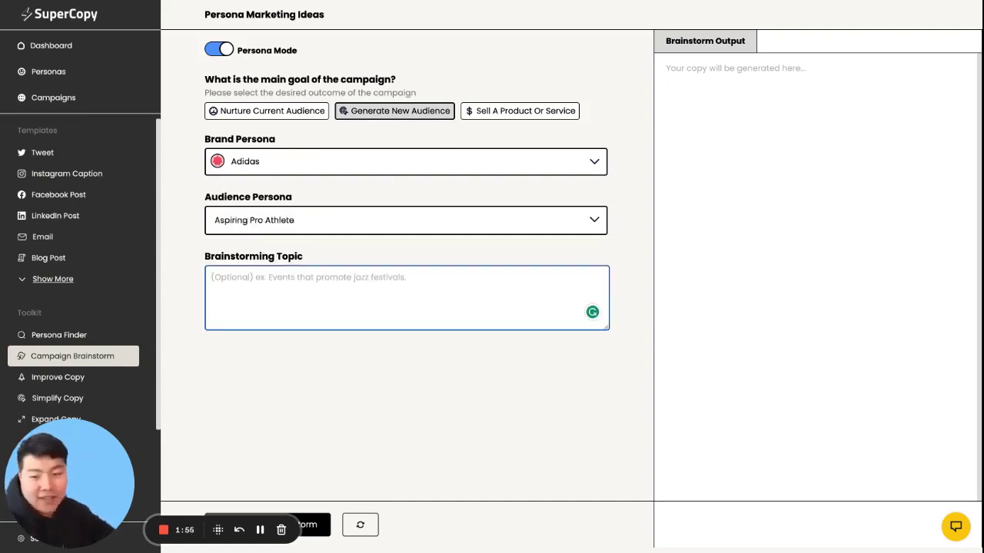
text(I enjoy)
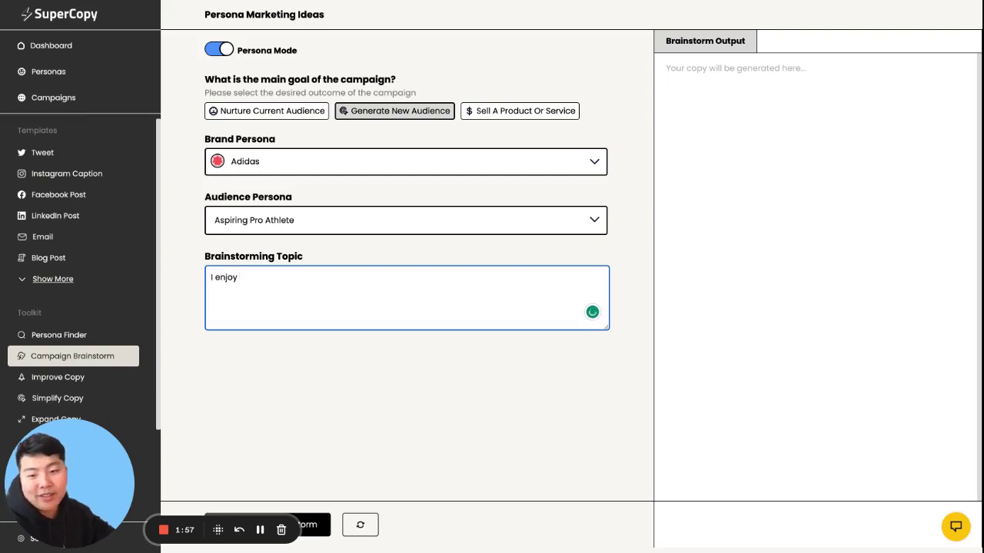
key(BackSpace)
key(BackSpace)
key(BackSpace)
key(BackSpace)
key(BackSpace)
key(BackSpace)
Enter "Atlanta marathon" as the brainstorming topic and generate the campaign ideas
text(Atl)
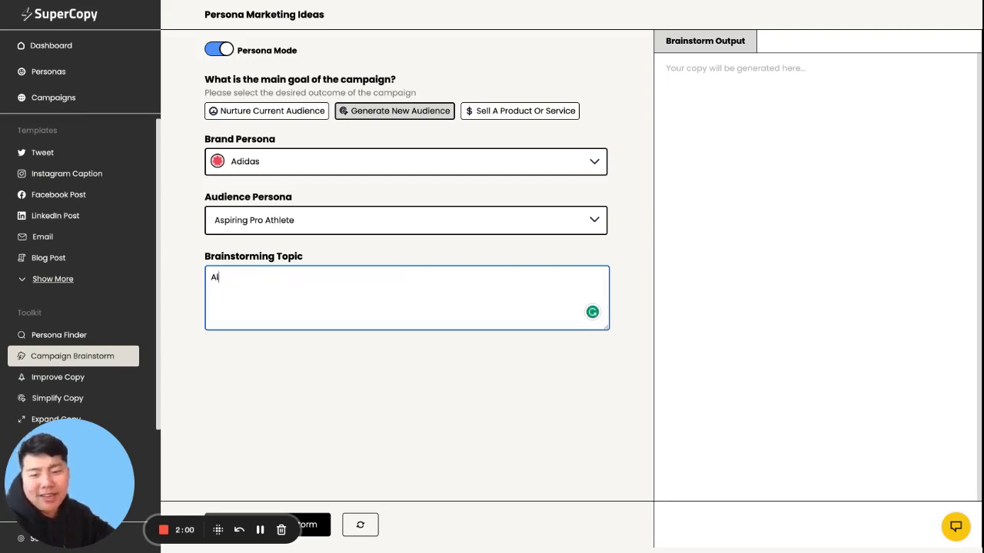
text(anta )
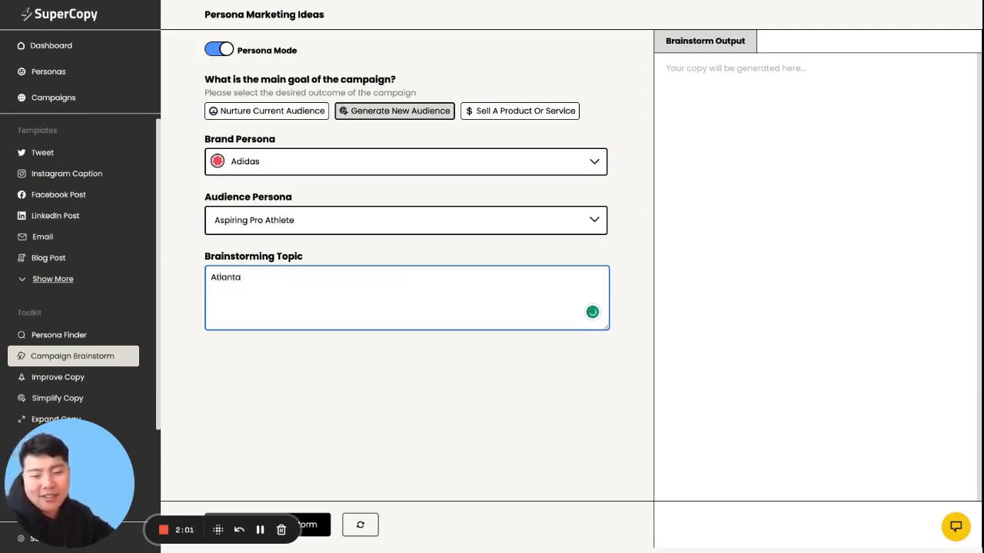
text(Run)
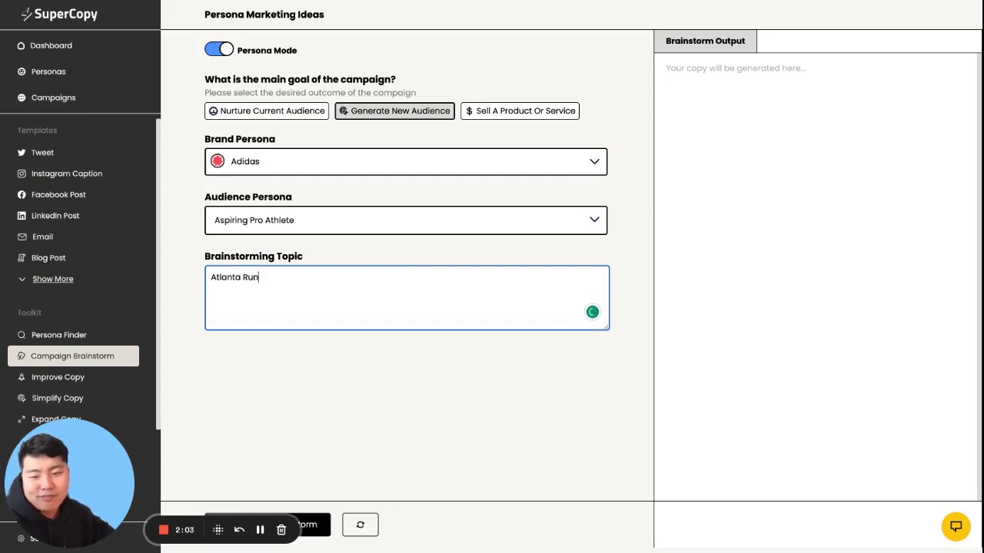
key(BackSpace)
key(BackSpace)
key(BackSpace)
text(marath)
key(BackSpace)
key(BackSpace)
key(BackSpace)
text(a)
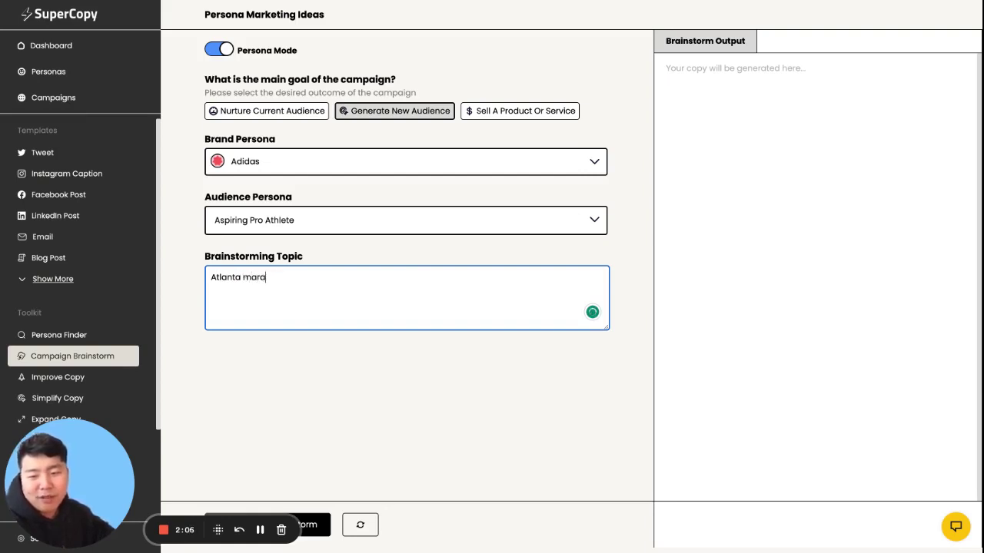
text(thon)
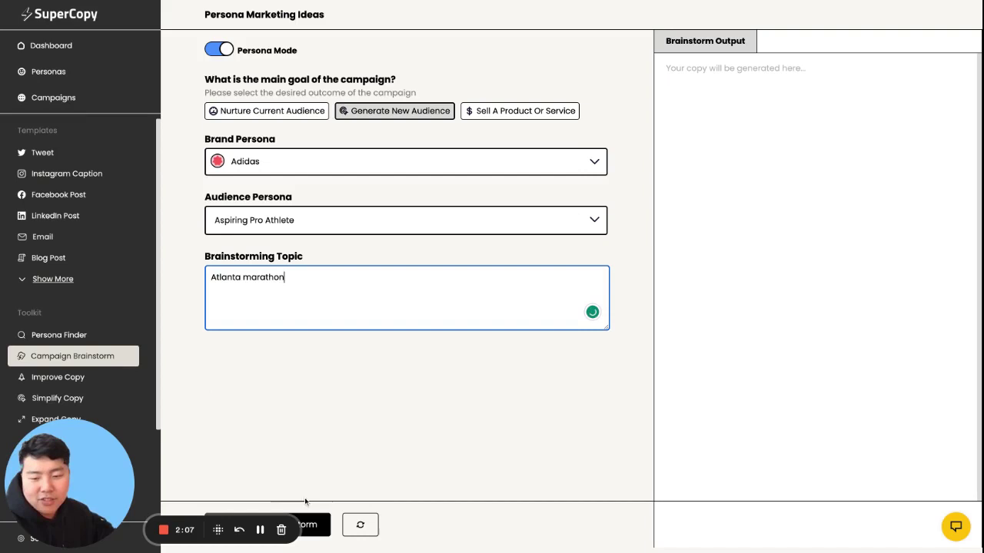
click(316, 524)
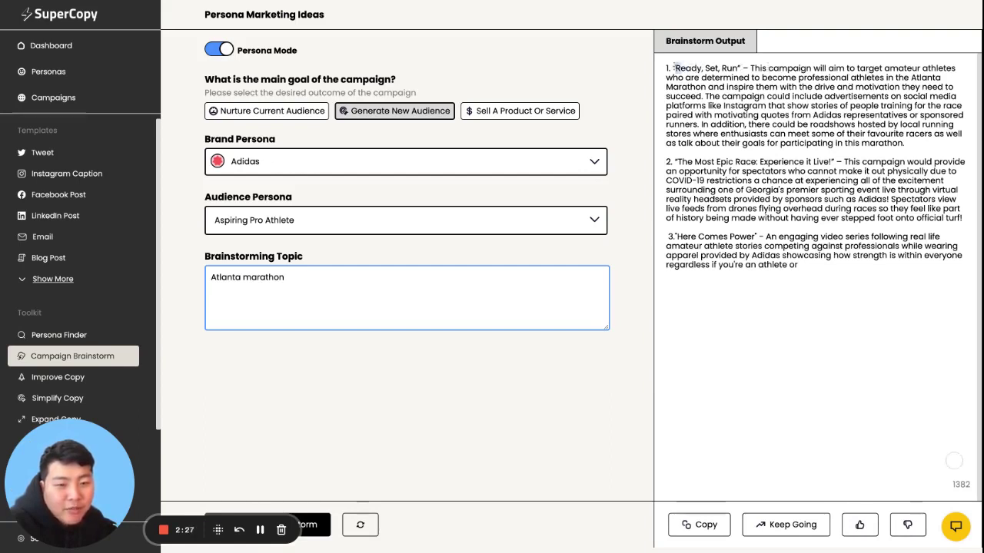
Copy the full "Ready, Set, Run" campaign idea from the brainstorm output
drag(674, 67, 903, 143)
key(ctrl+c)
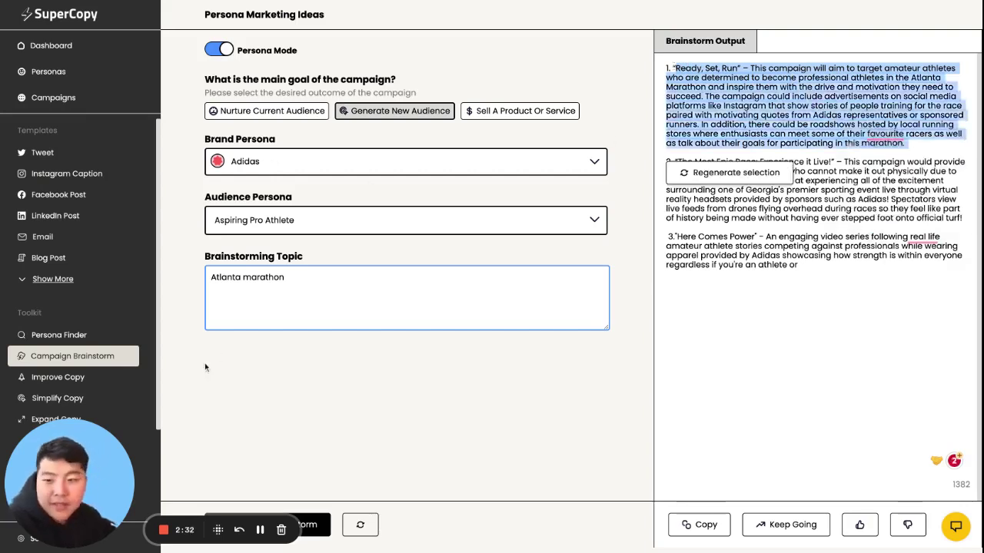
Set up an Instagram caption with brand persona Adidas and audience persona Aspiring Pro Athlete, pasting the copied campaign idea as its goal
click(68, 175)
click(323, 116)
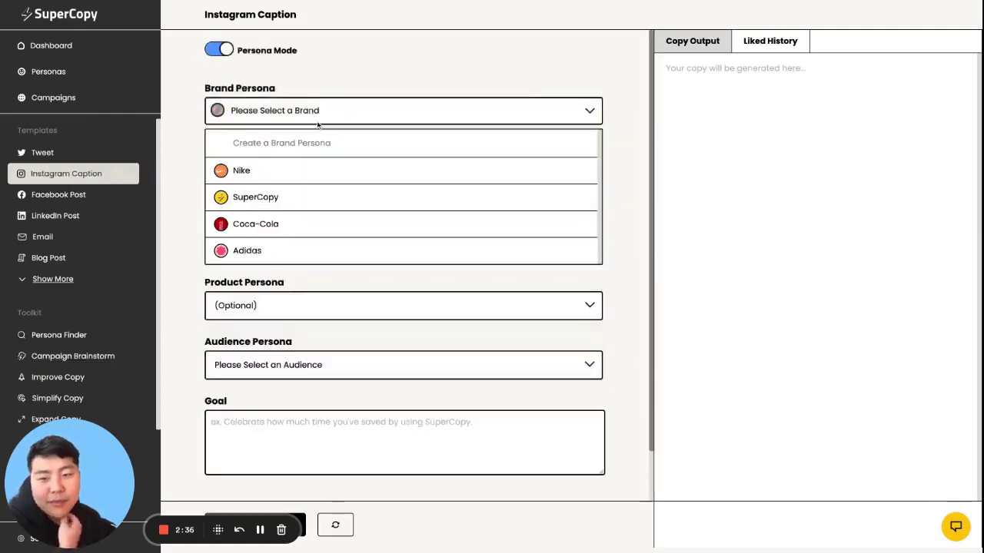
click(285, 251)
click(254, 229)
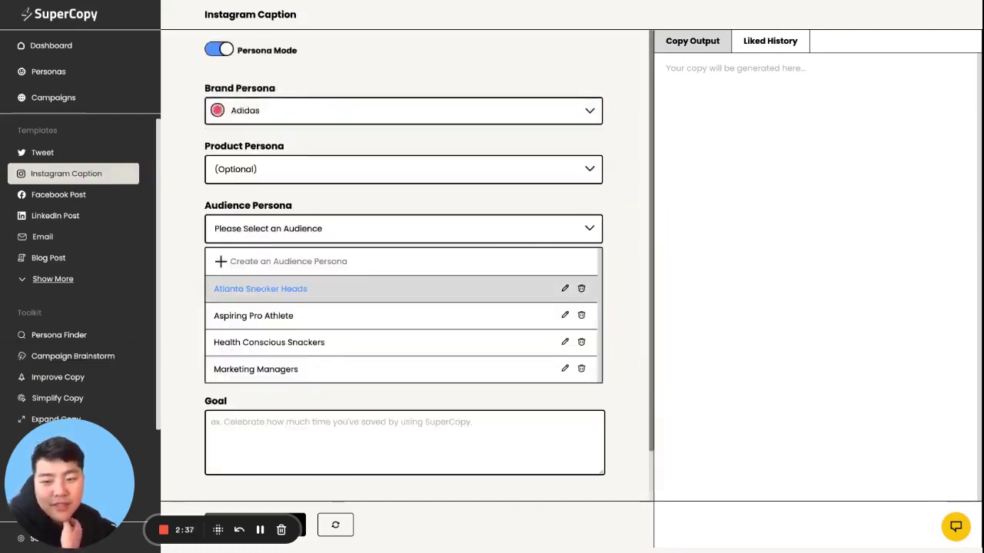
click(261, 315)
click(260, 313)
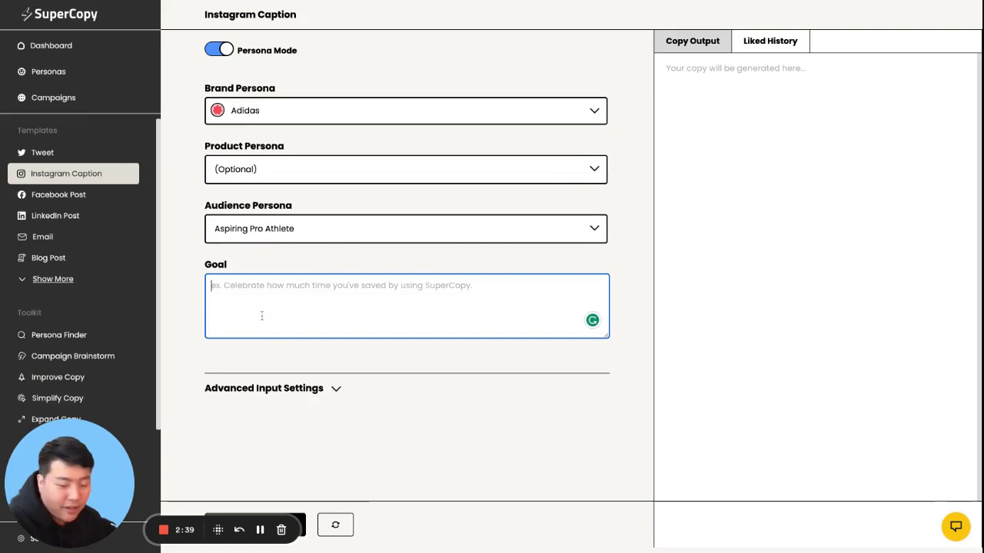
key(ctrl+v)
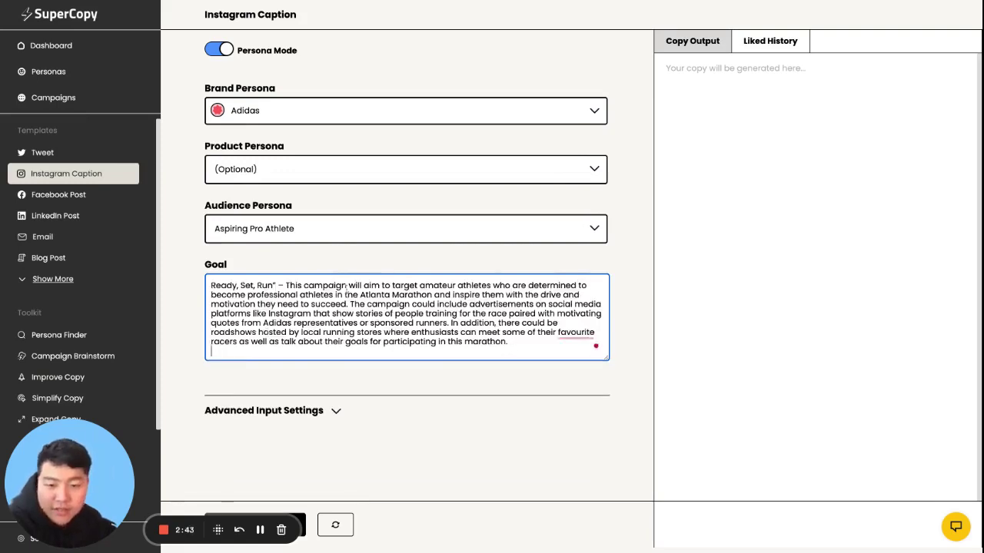
Add the line "Create an announcement for Ready , Set, Run" above the pasted campaign idea in the goal
key(Return)
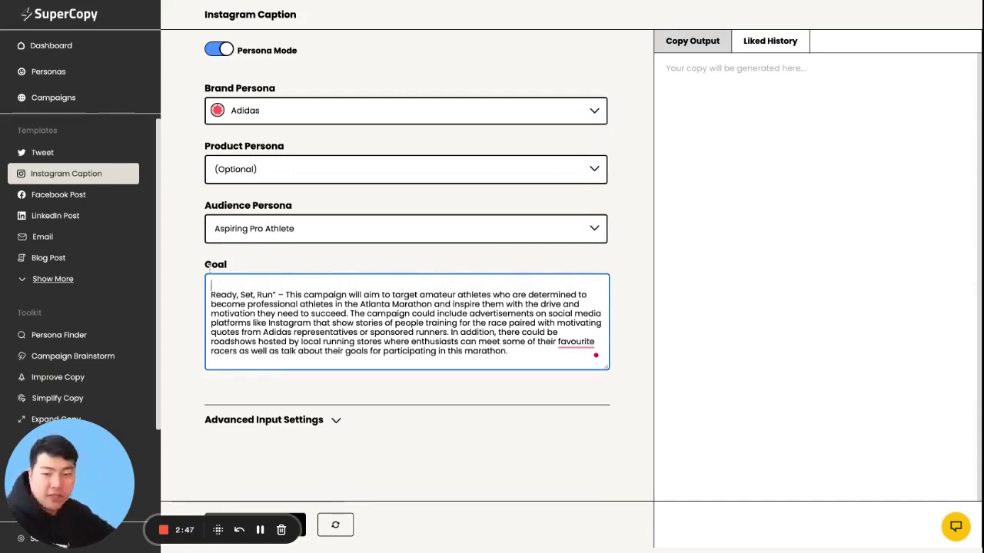
text(Cretae)
key(BackSpace)
key(BackSpace)
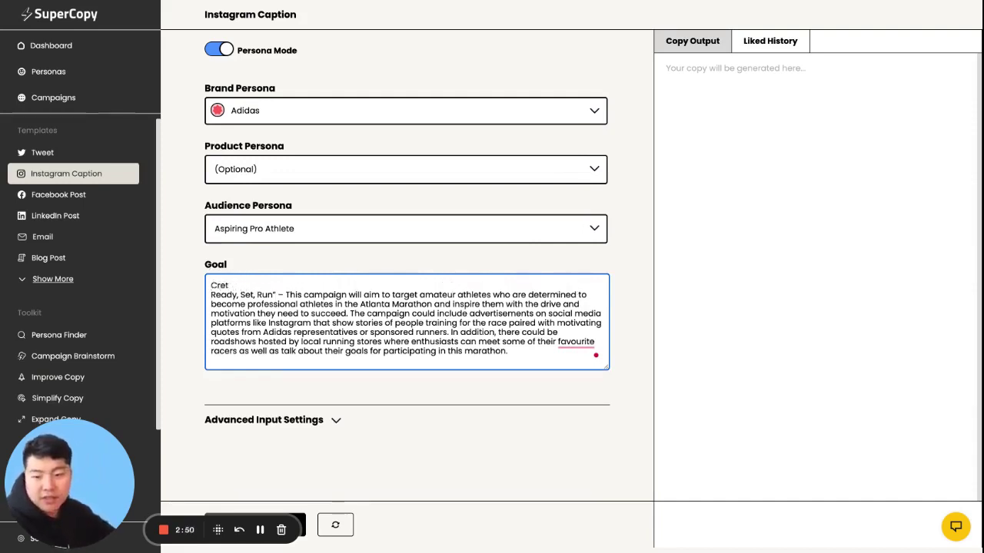
text(at an a)
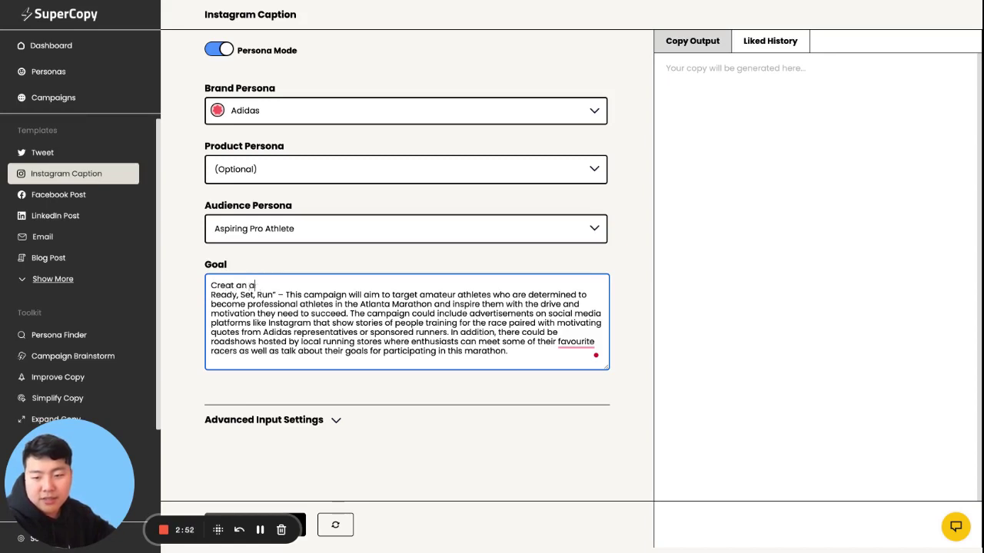
key(BackSpace)
key(BackSpace)
text(e an annouc)
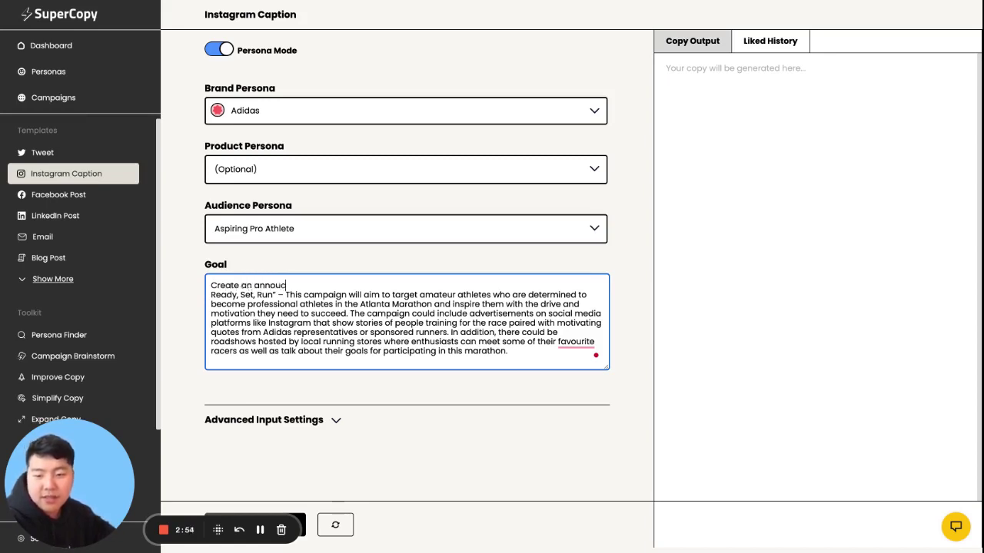
key(BackSpace)
text(ncem)
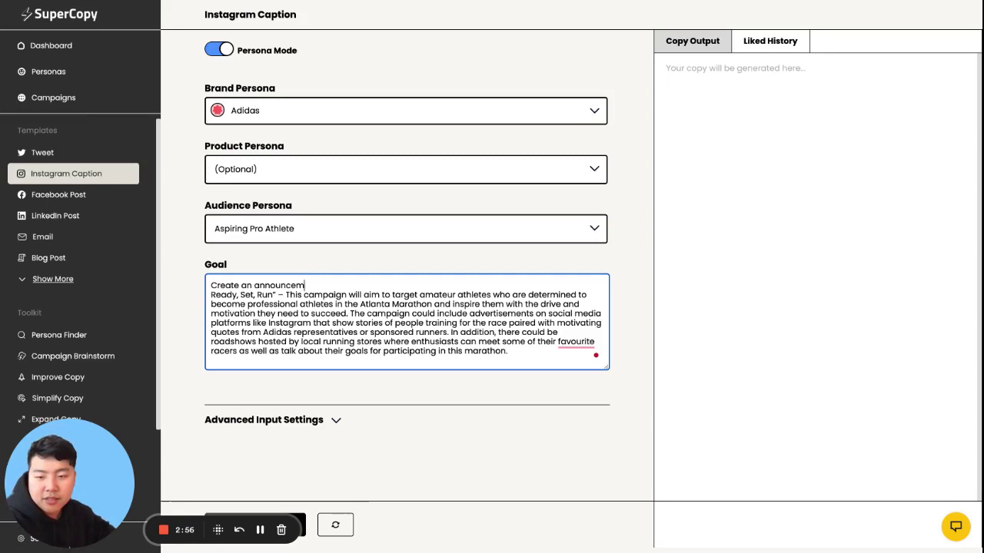
text(enn for Re)
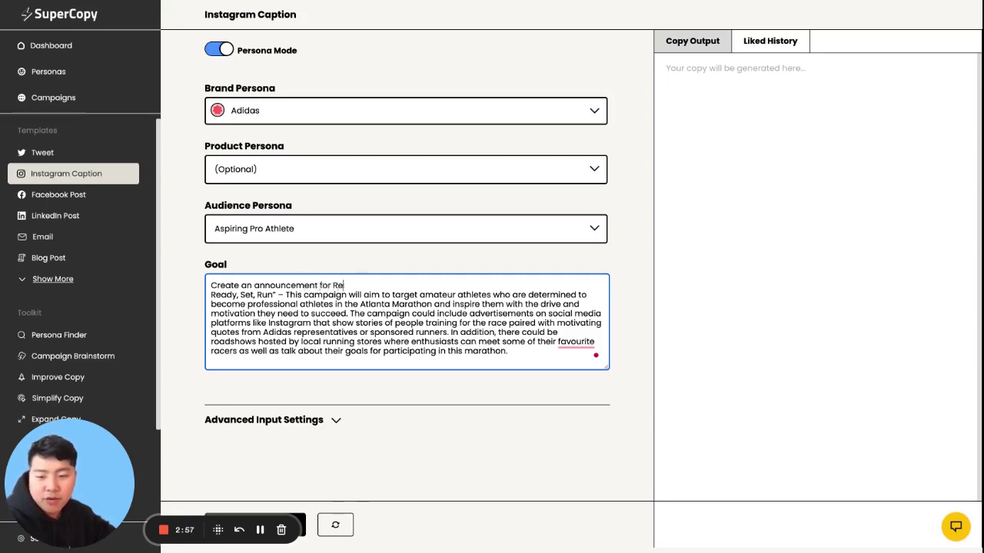
text(ady , Set, Run)
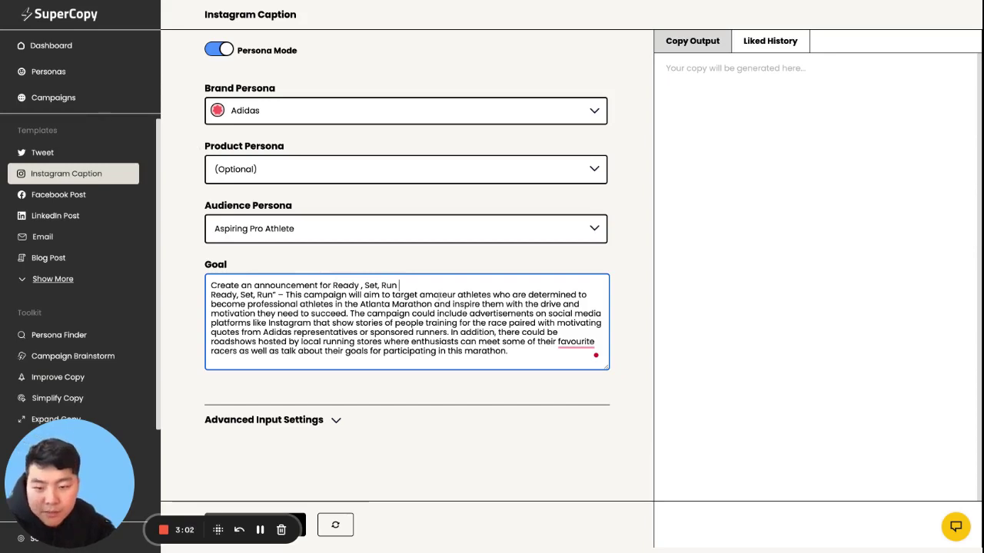
Trim the pasted goal text by deleting everything after "motivation they need to succeed." and the "Ready, Set, Run" lead-in before "This campaign"
key(shift+Up)
key(shift+Up)
key(shift+Up)
key(shift+Up)
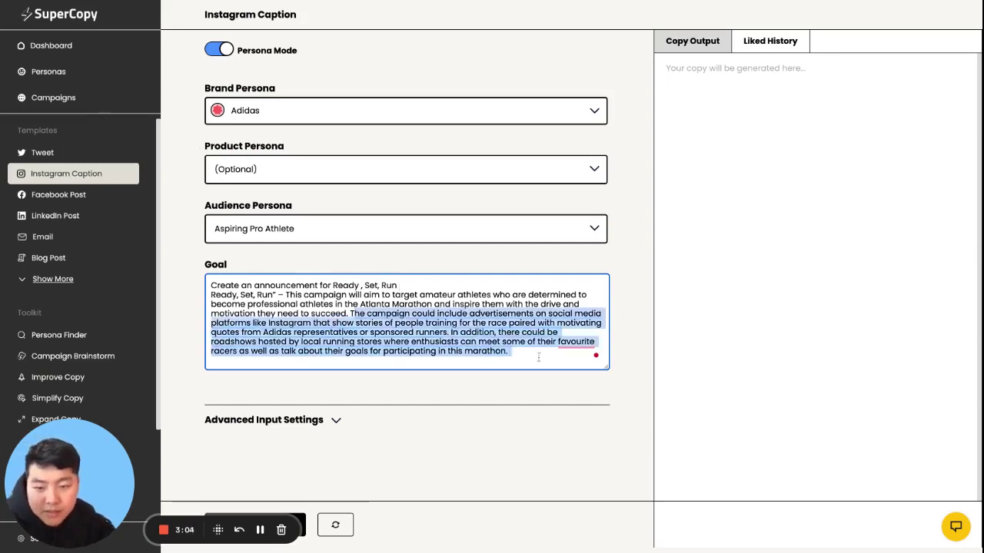
key(BackSpace)
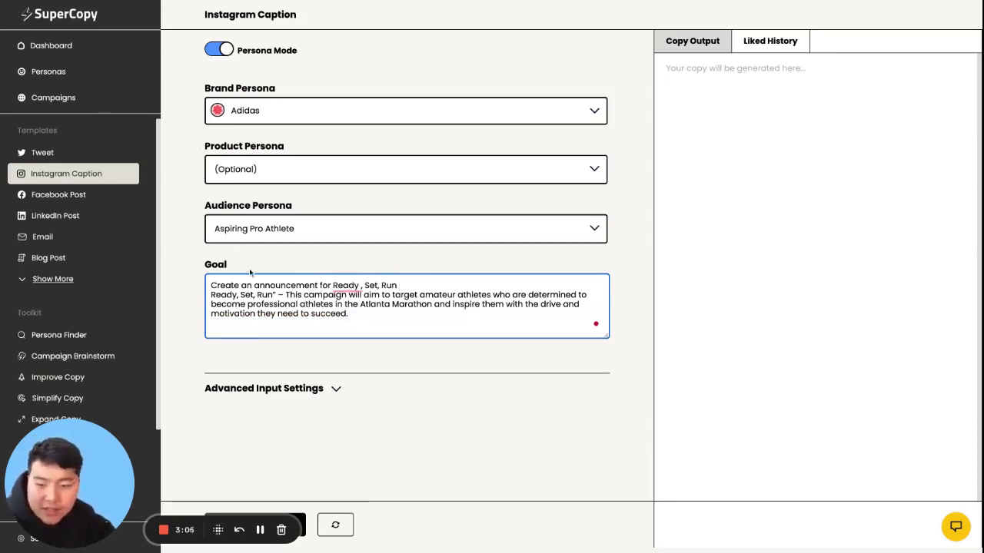
drag(286, 295, 210, 295)
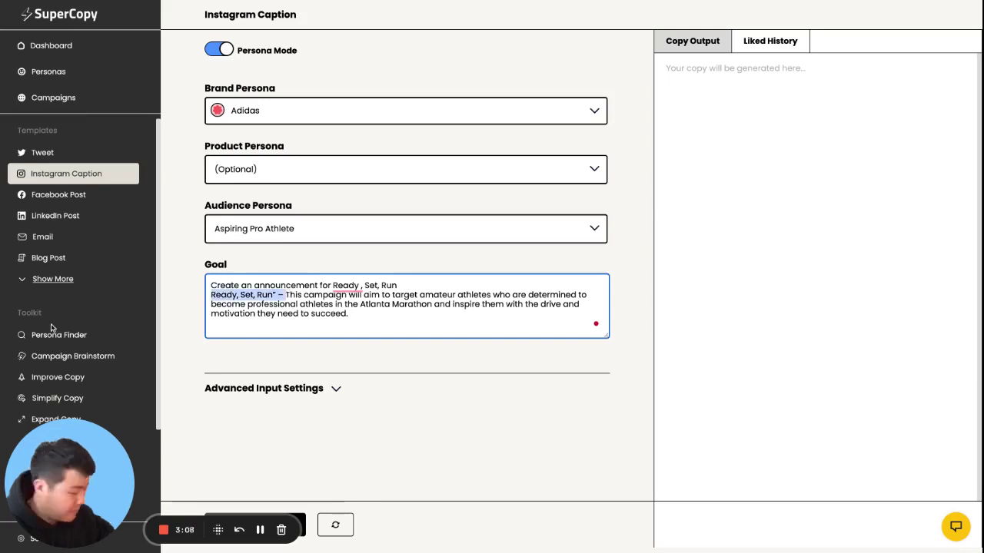
key(BackSpace)
Add the keyword 5k in the advanced input settings and generate the Instagram captions
click(241, 388)
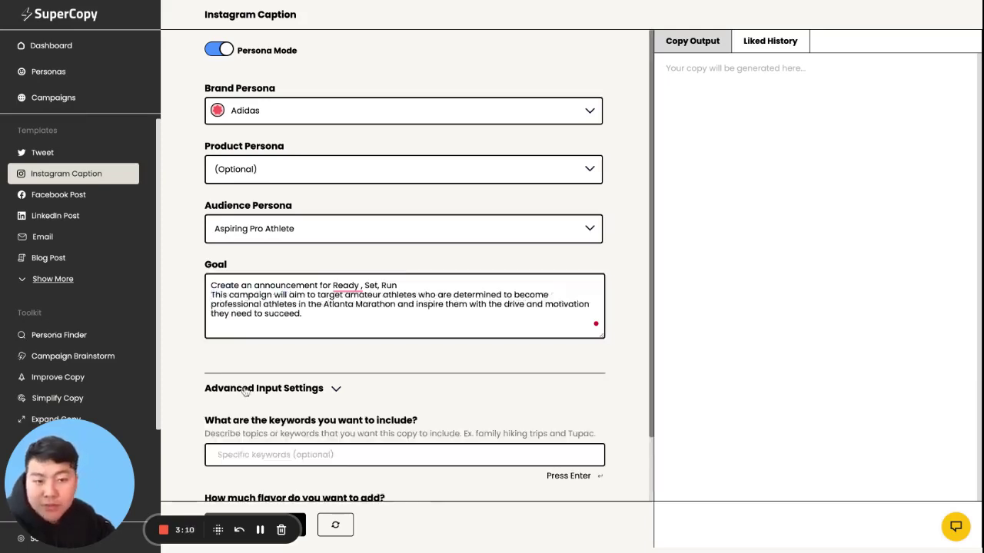
scroll(298, 377, down, 1)
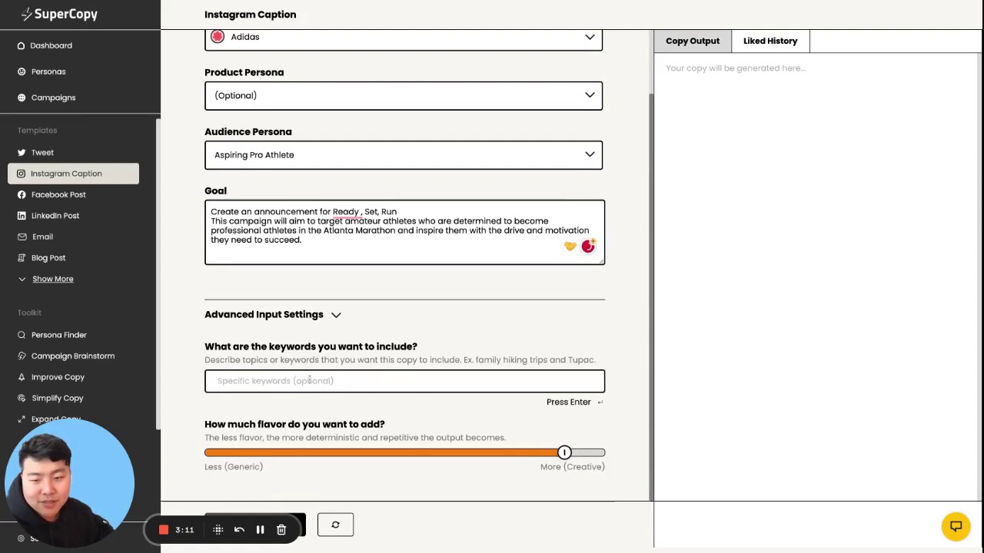
click(311, 383)
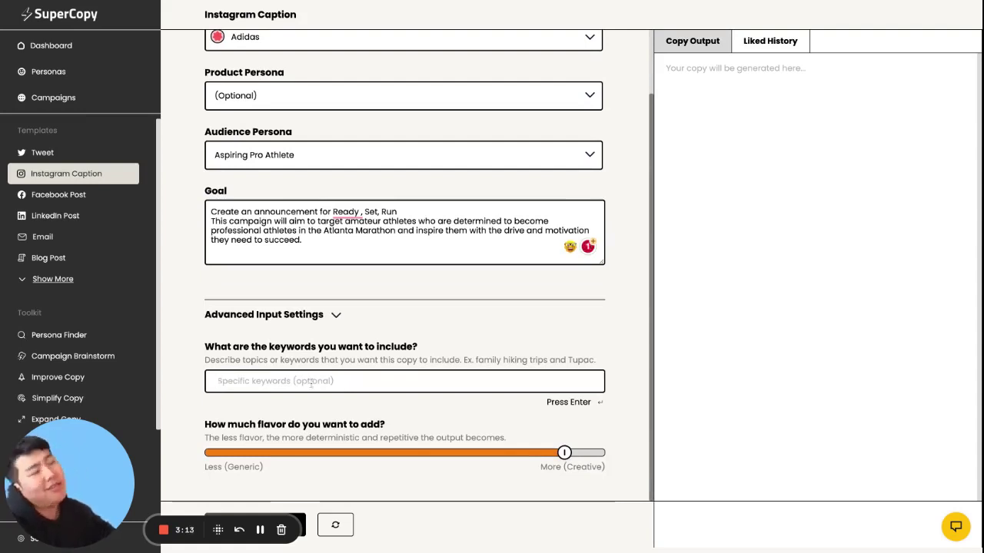
text(5k)
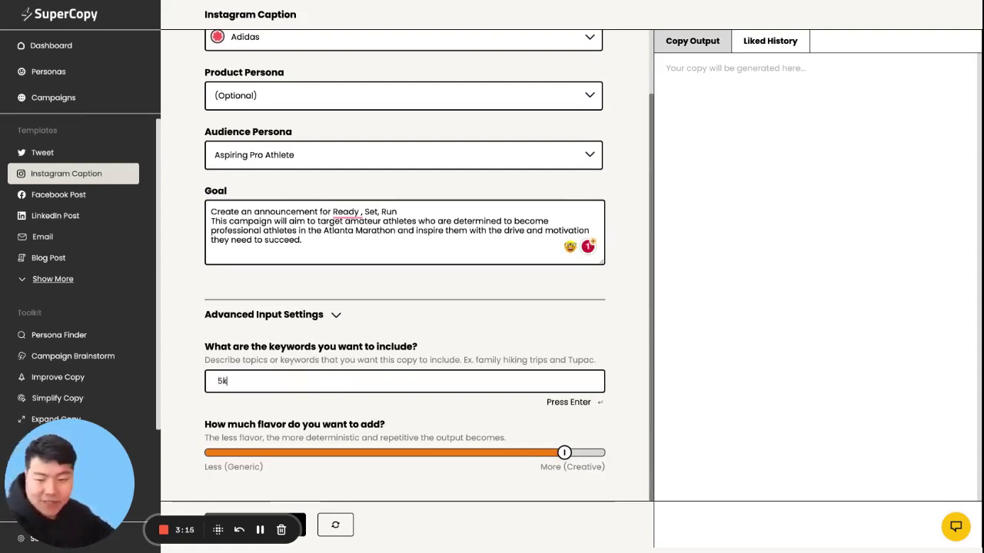
key(Return)
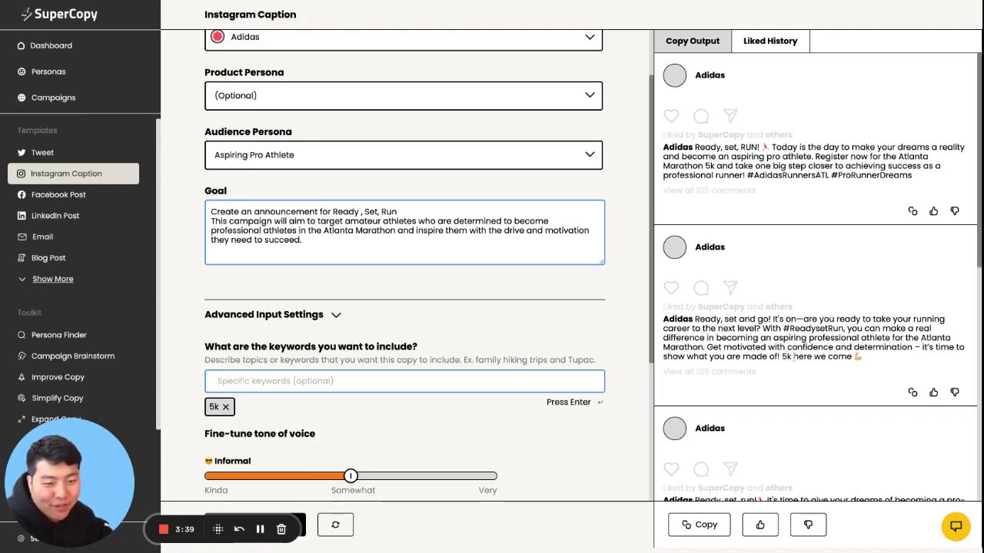
scroll(793, 358, down, 5)
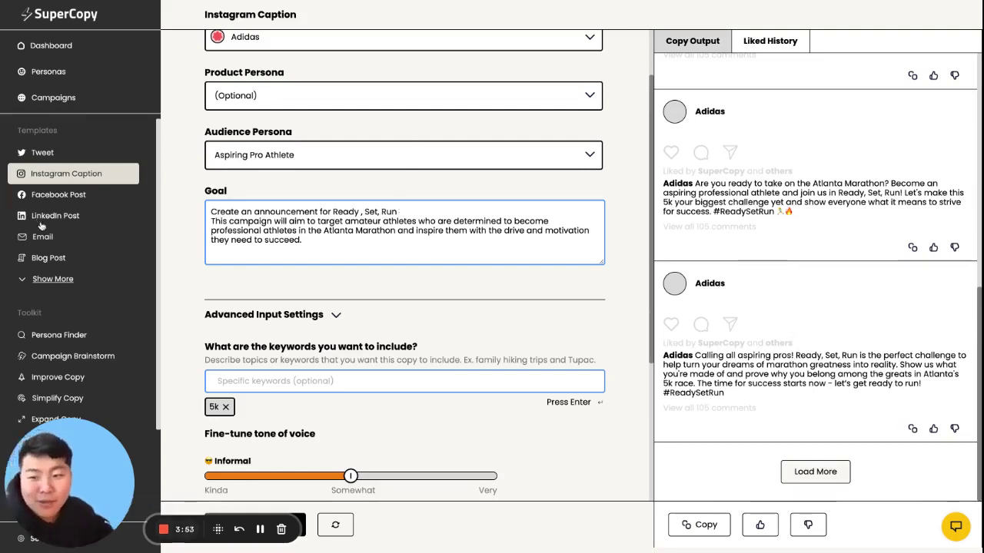
Reuse the caption's goal text in a persona email with brand persona Adidas and audience persona Aspiring Pro Athlete
key(ctrl+a)
key(ctrl+c)
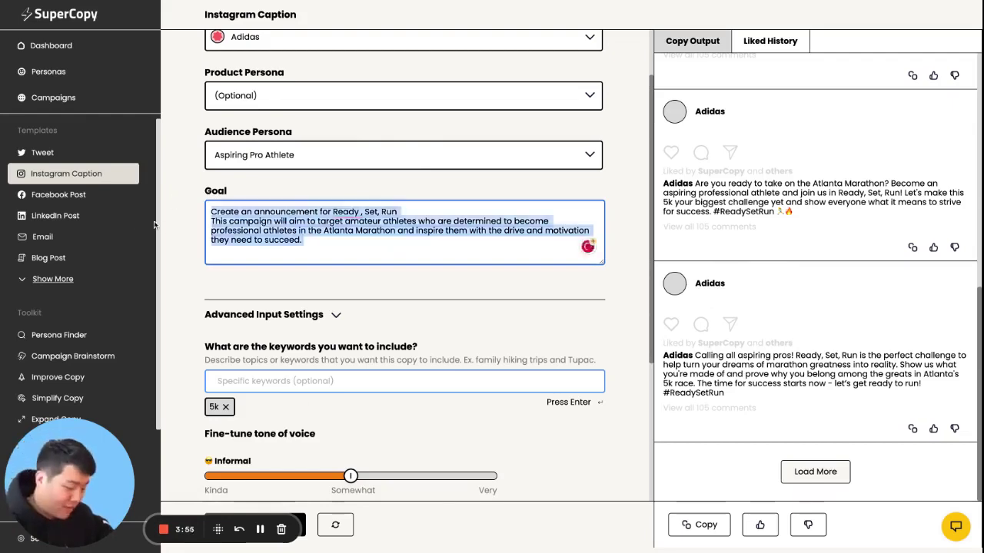
click(36, 239)
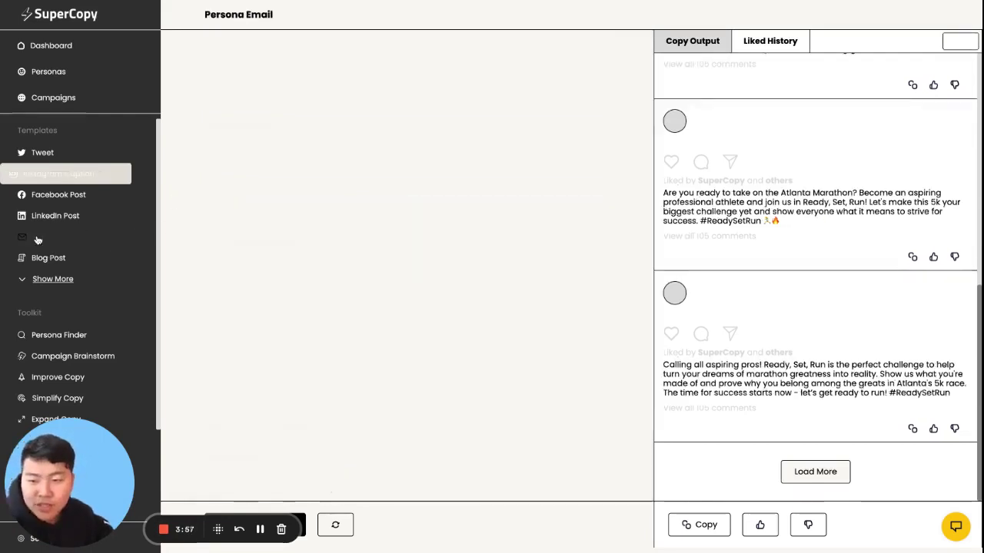
click(291, 146)
click(253, 241)
click(262, 222)
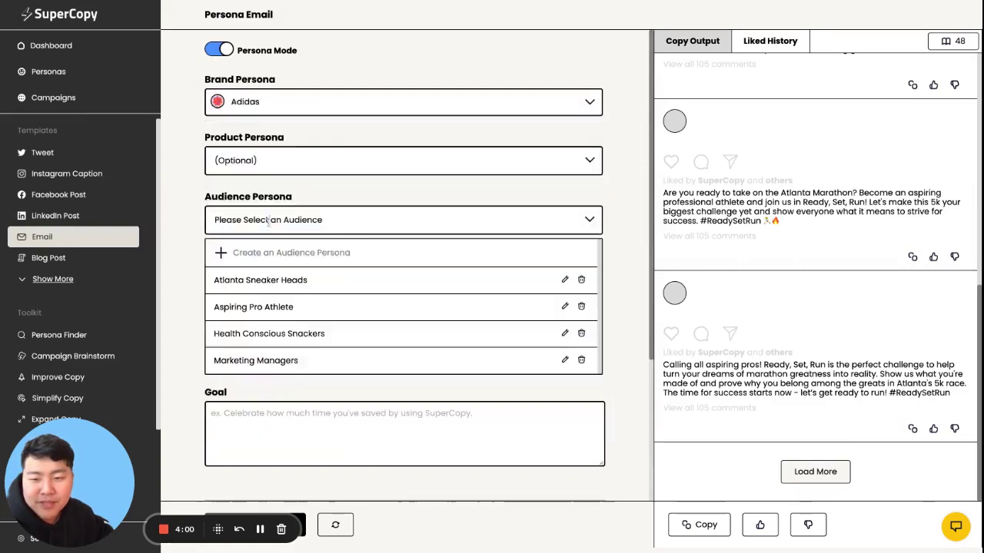
click(261, 307)
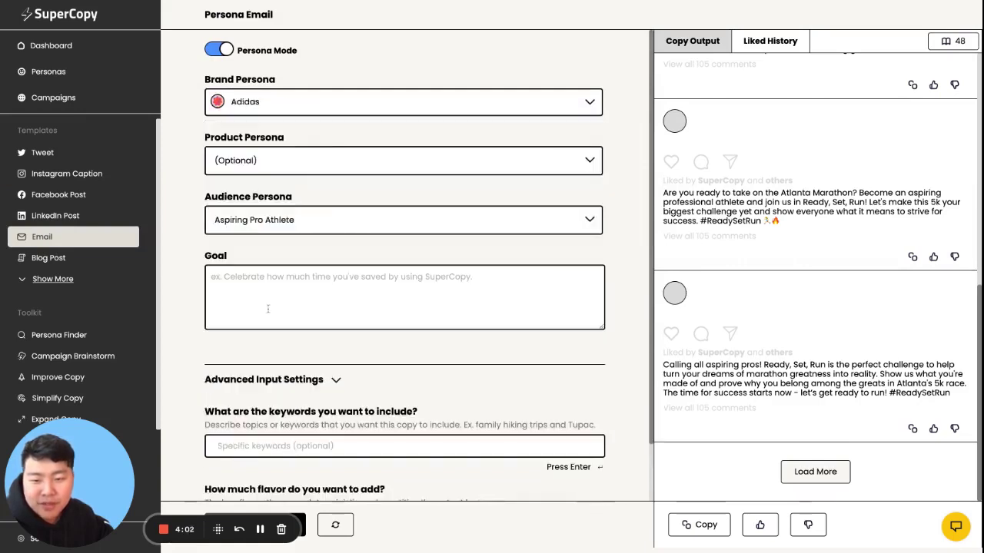
click(269, 294)
key(ctrl+v)
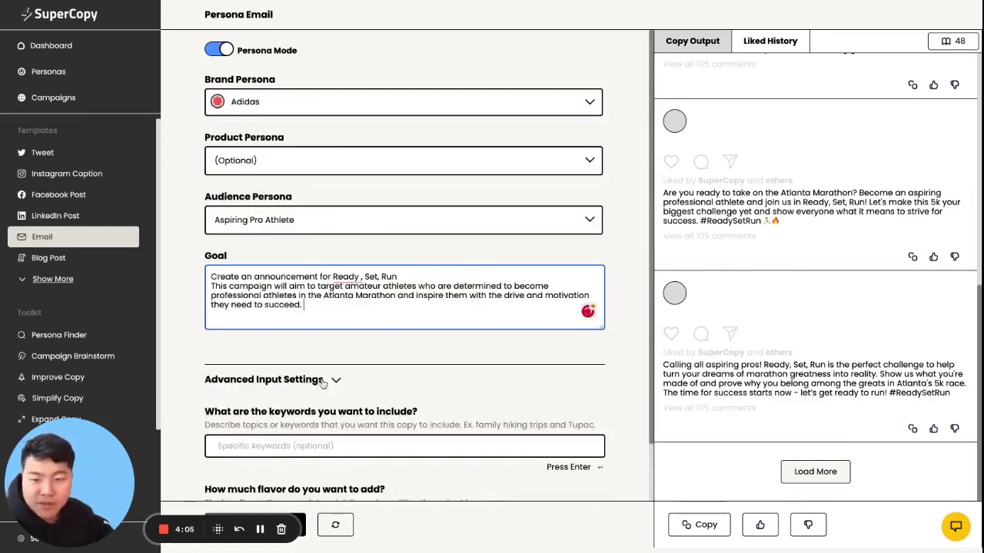
Add the keyword 10k to the email and append "template" to the first line of its goal
click(307, 447)
text(10k)
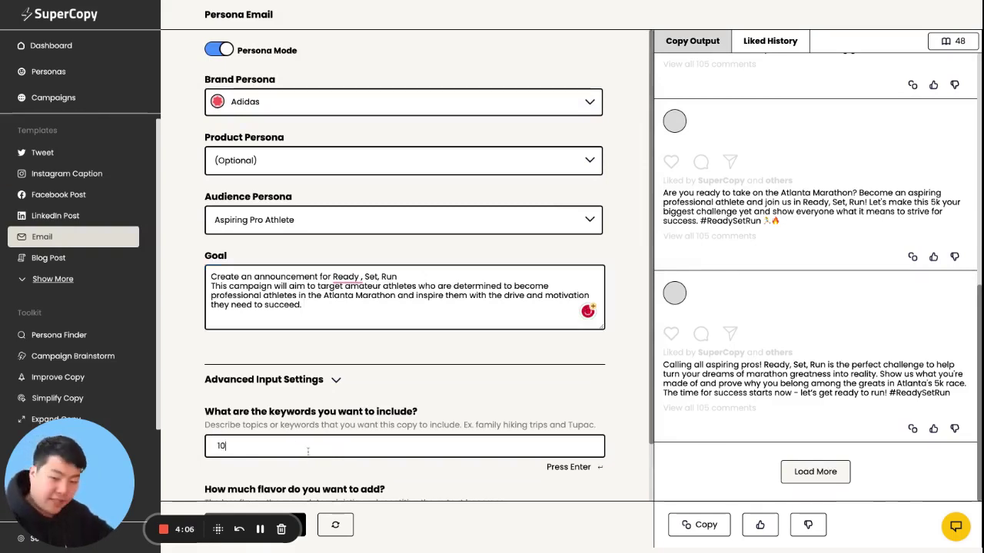
key(Return)
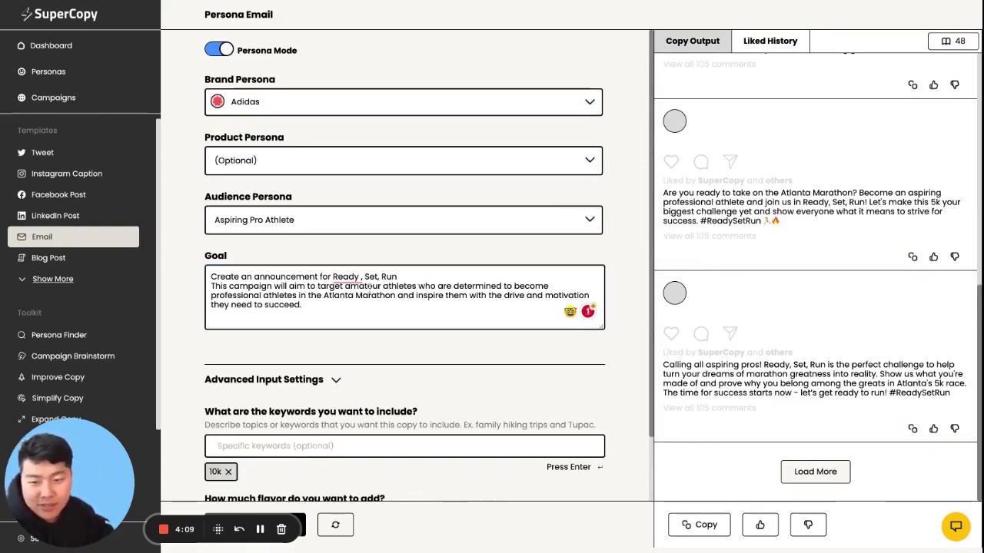
click(430, 276)
text(template)
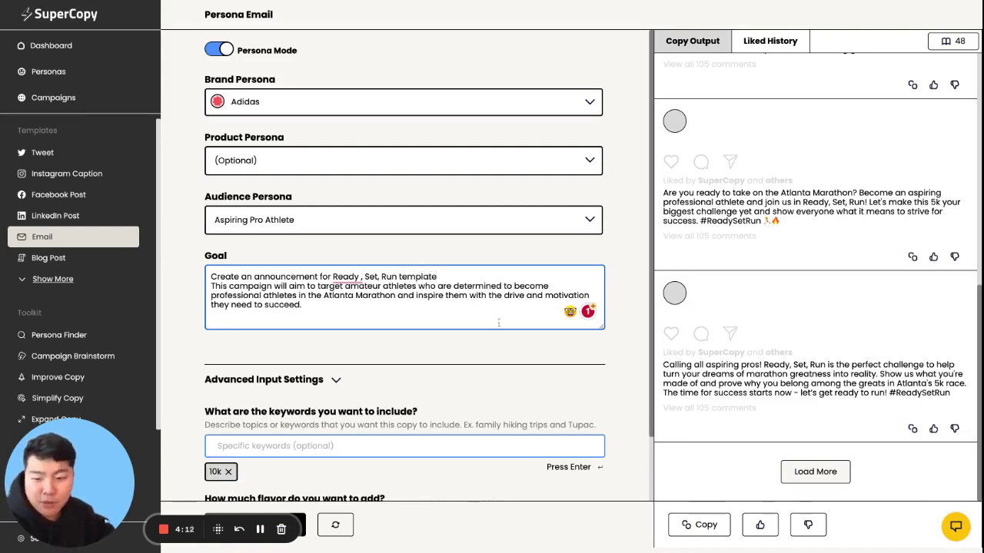
Generate the announcement email and extend its cut-off text to a complete ending
scroll(498, 323, down, 2)
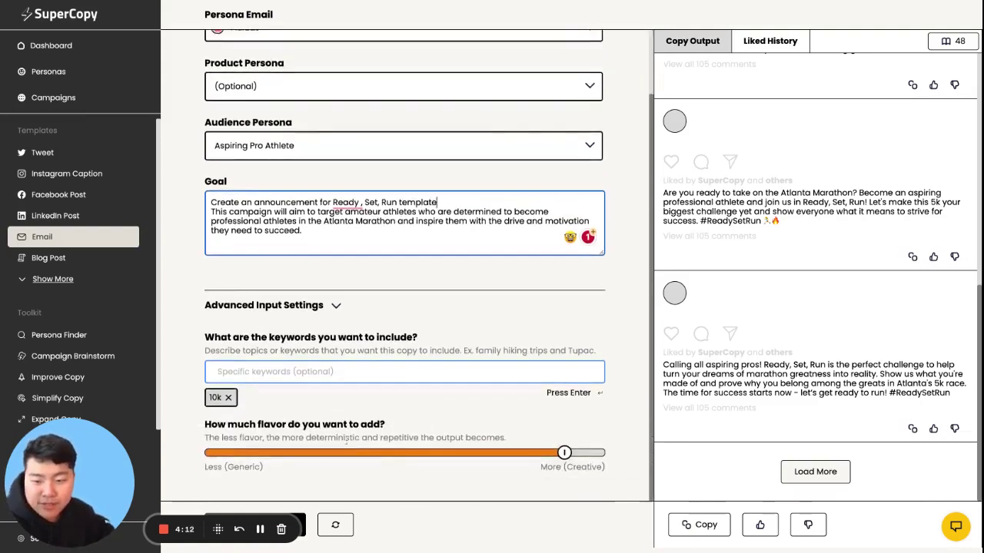
click(301, 525)
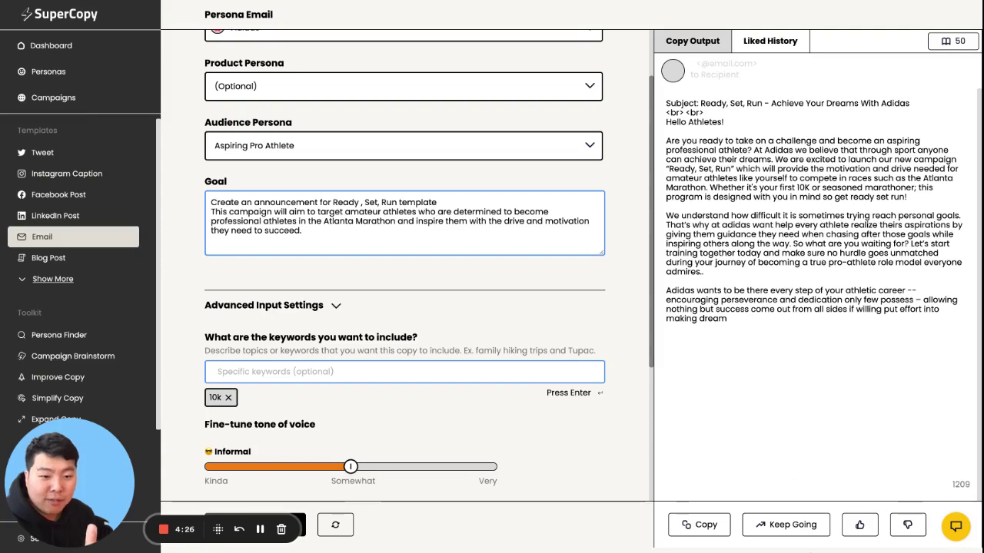
click(792, 533)
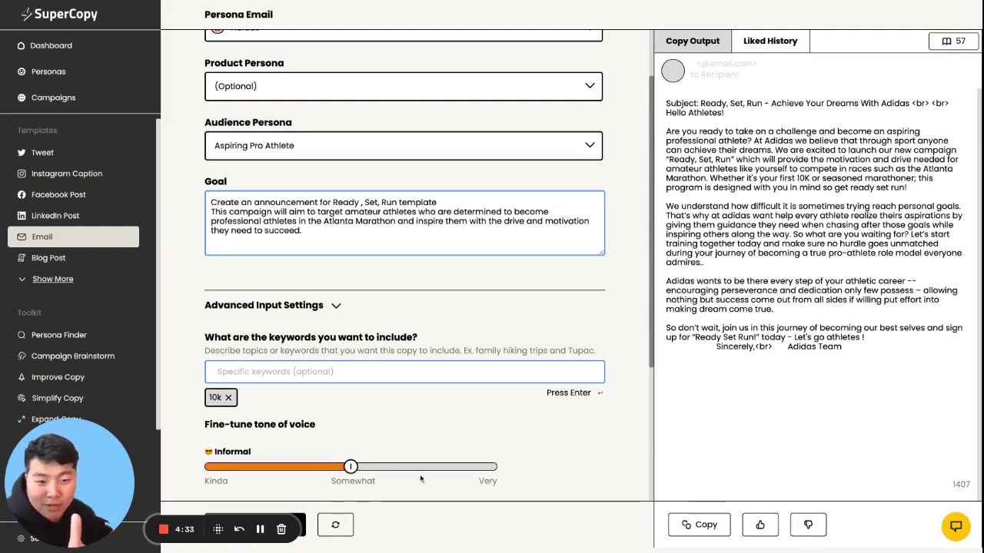
Lower the flavor level to a little under two thirds, then regenerate the email and continue its cut-off text
scroll(415, 469, down, 3)
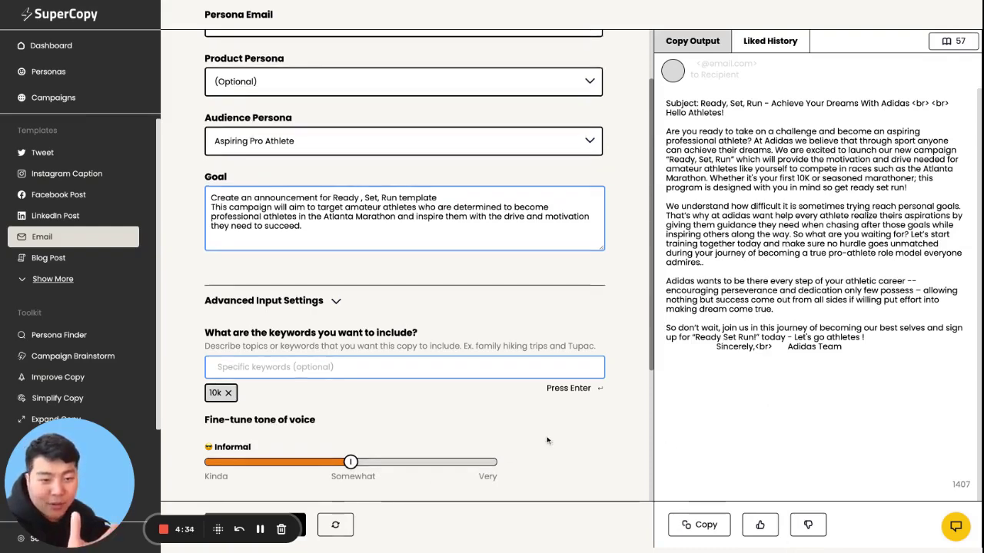
drag(545, 452, 460, 454)
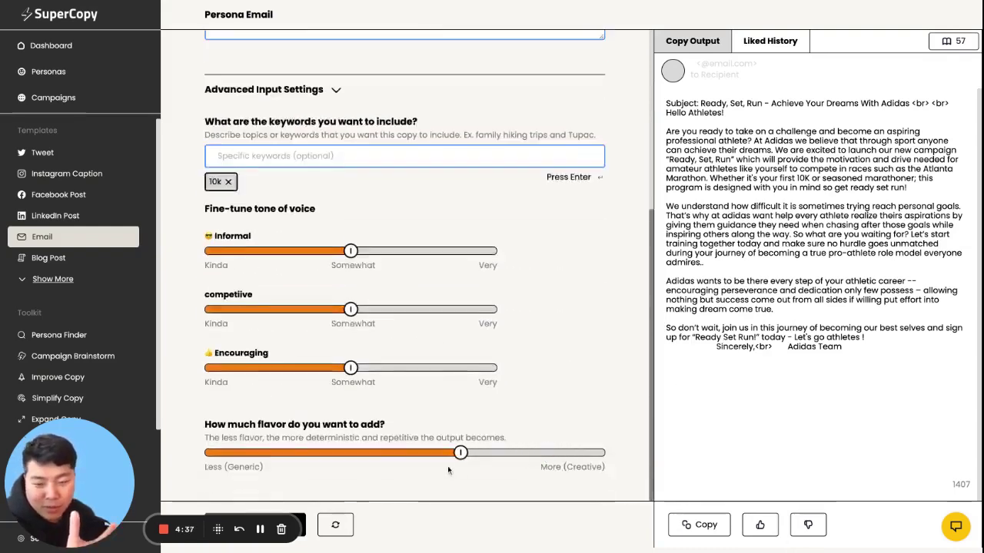
click(304, 524)
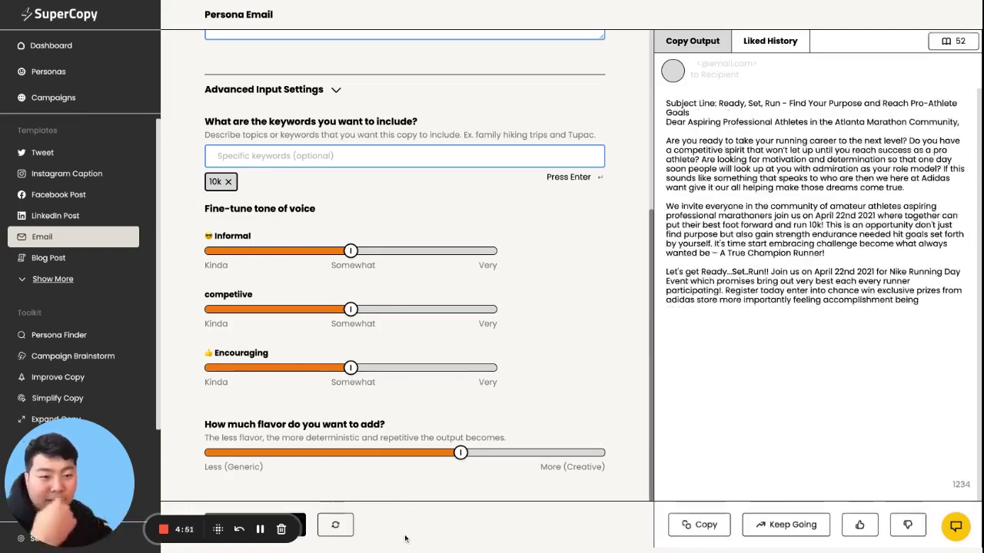
click(772, 529)
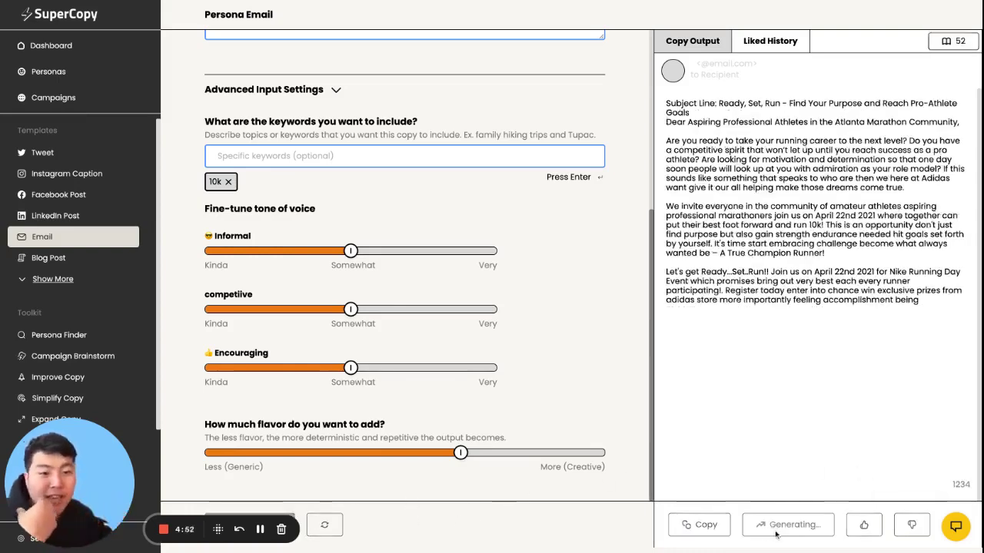